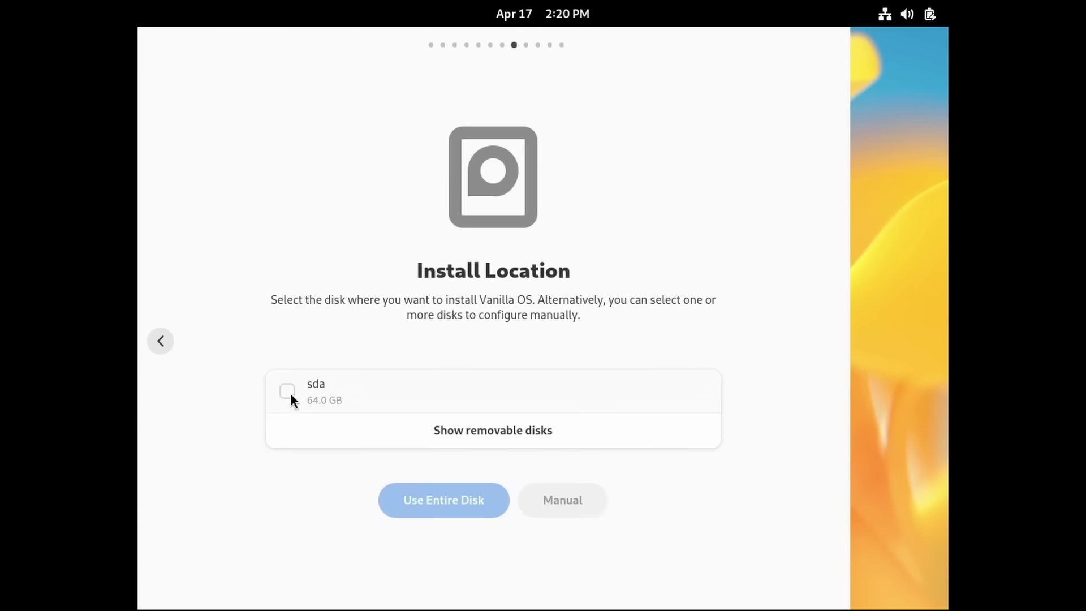
Use the entire sda disk for Vanilla OS, confirm the changes, and turn off device encryption
left_click(288, 391)
left_click(438, 512)
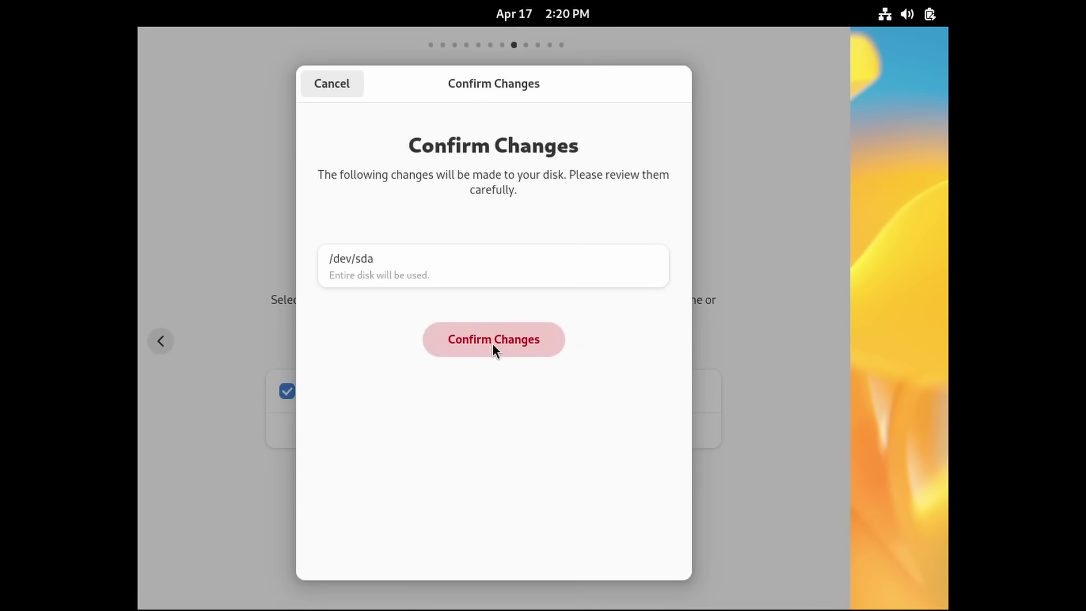
left_click(493, 343)
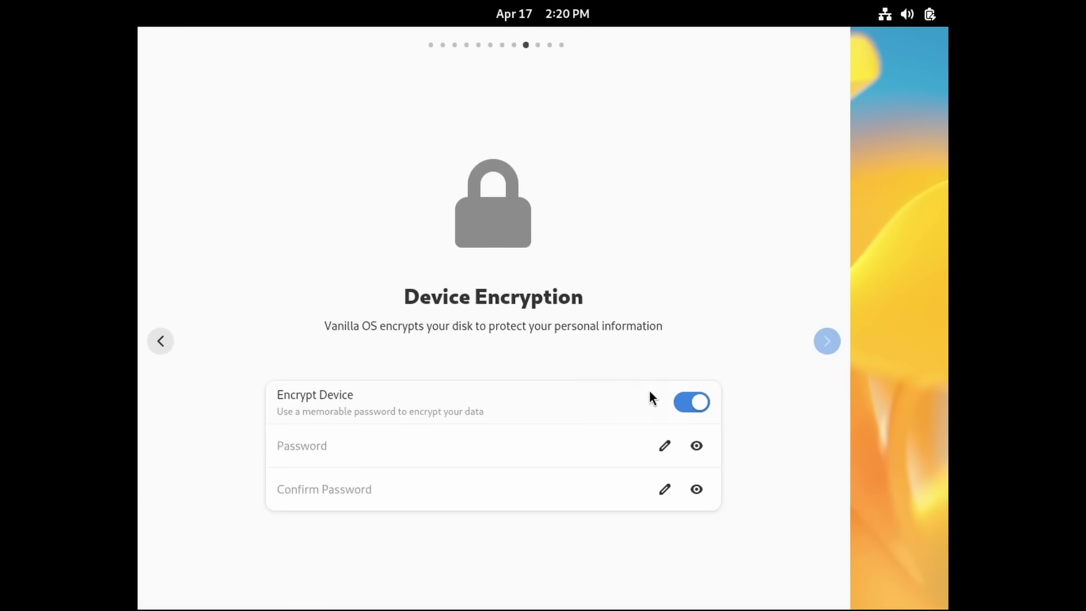
left_click(688, 400)
Choose en_US language and the English (us) keyboard layout, then start installing Vanilla OS
left_click(827, 341)
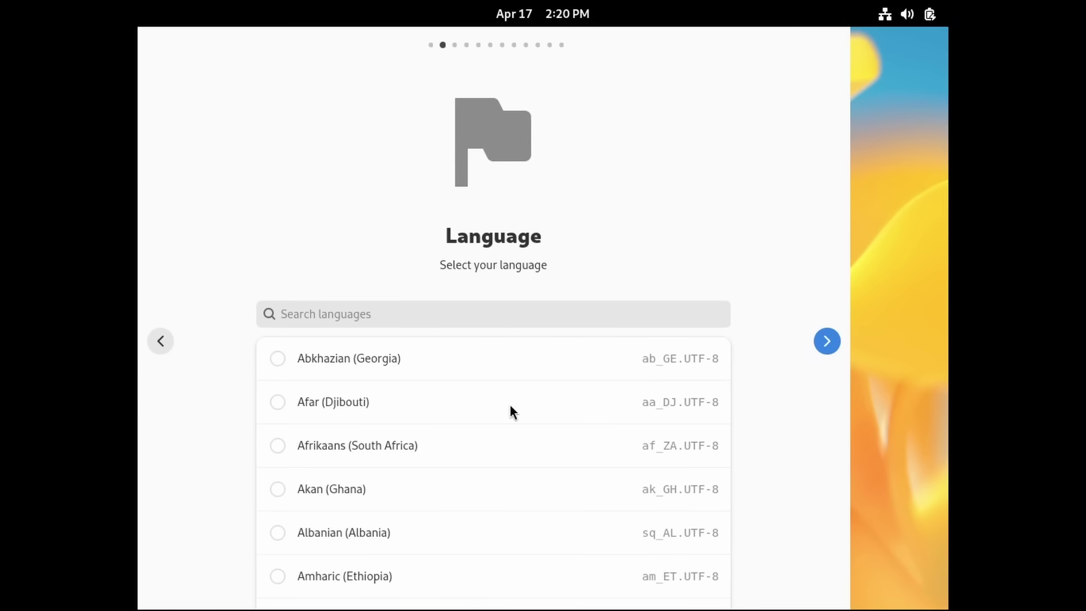
left_click(455, 314)
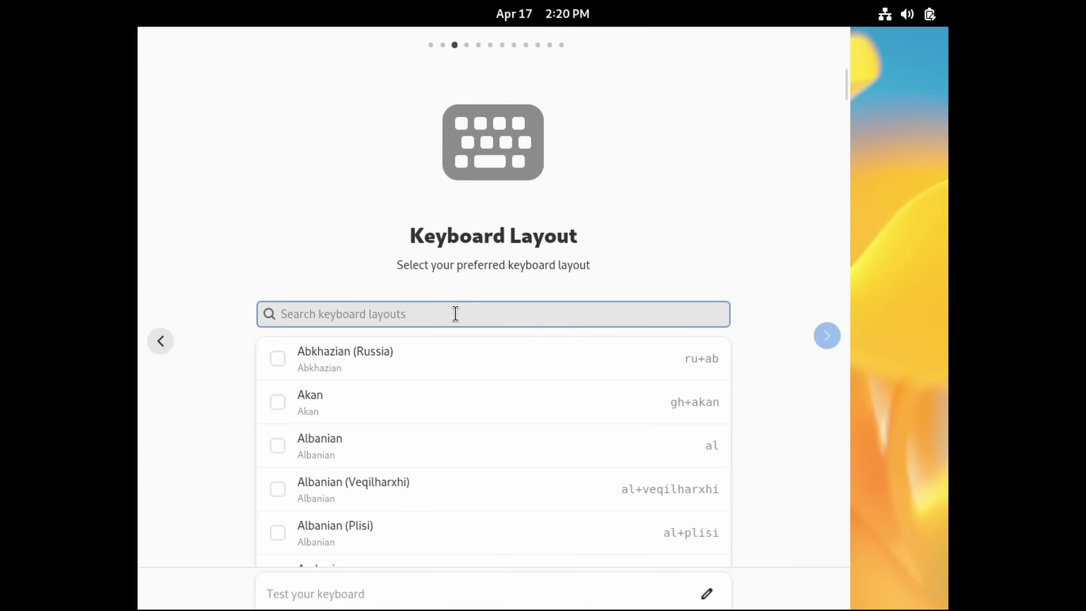
type("eng")
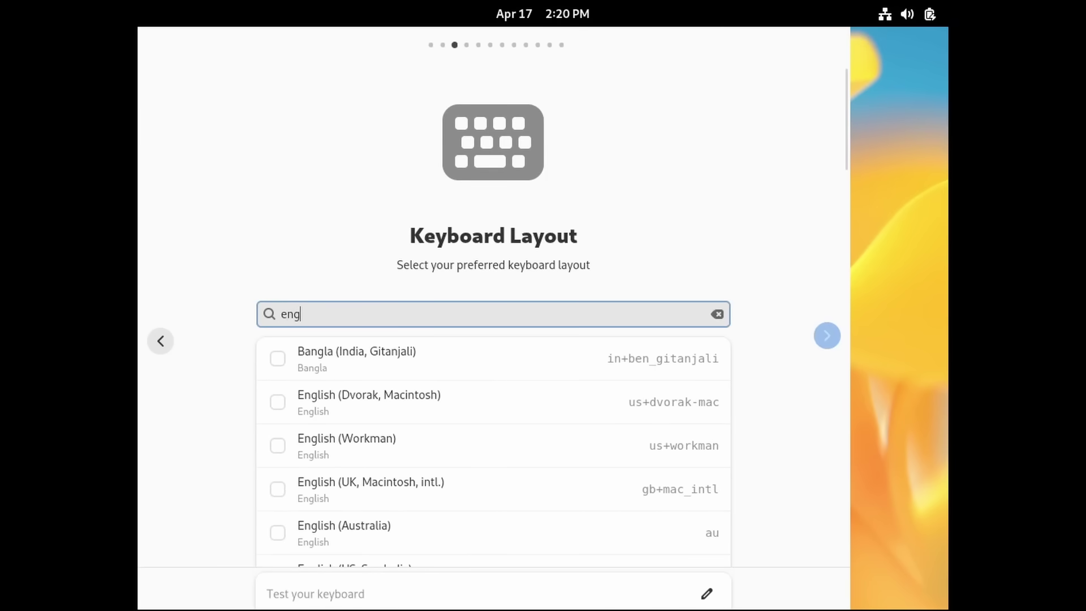
type("lis")
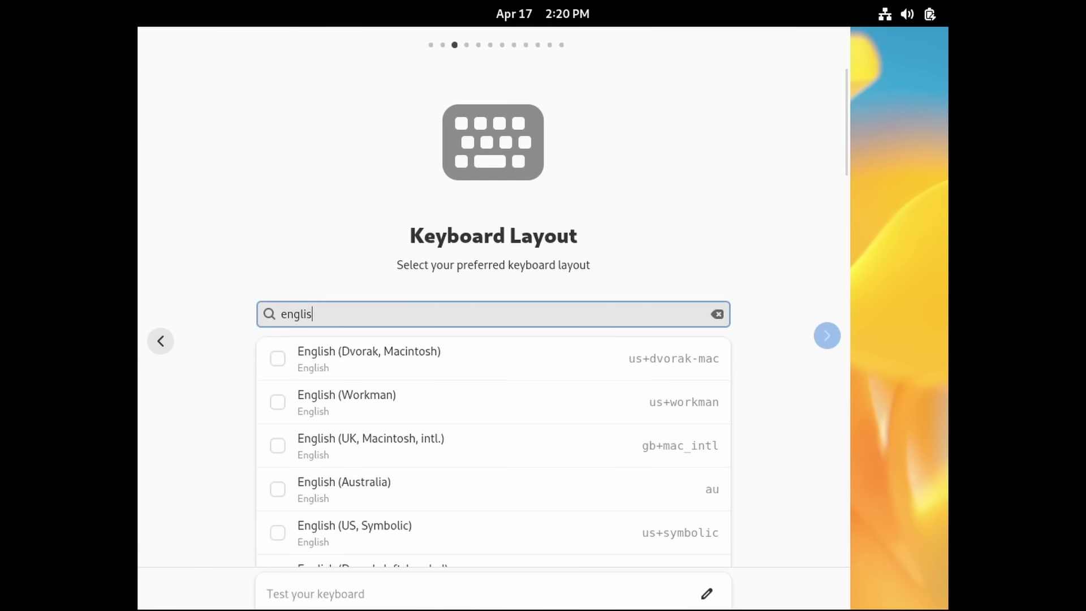
type("h")
scroll(481, 452, "down", 10)
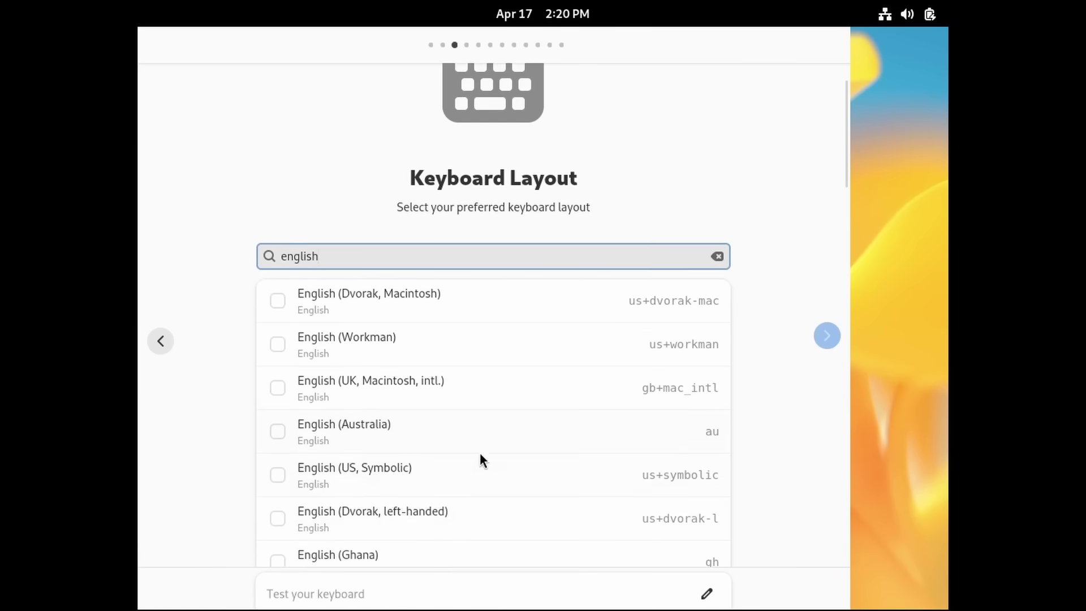
scroll(482, 456, "down", 2)
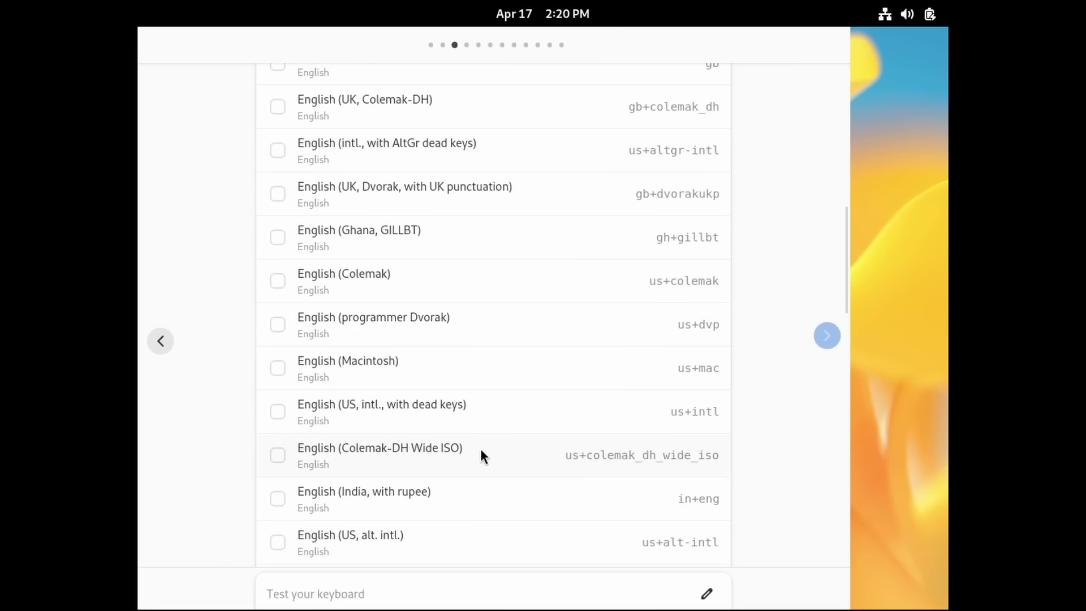
scroll(482, 453, "down", 2)
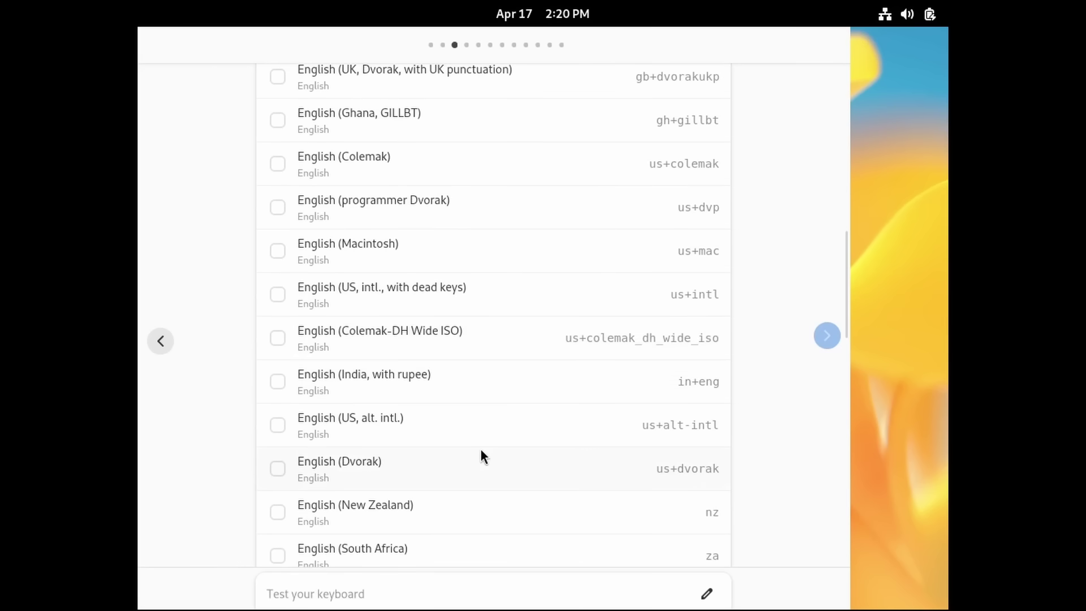
scroll(481, 452, "down", 5)
scroll(482, 453, "down", 4)
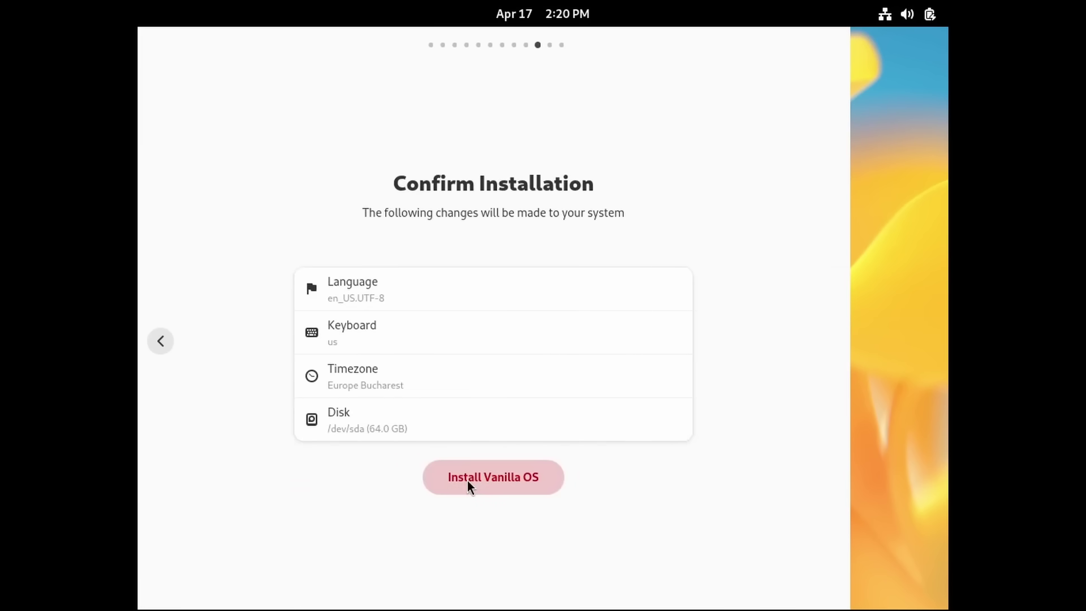
left_click(467, 479)
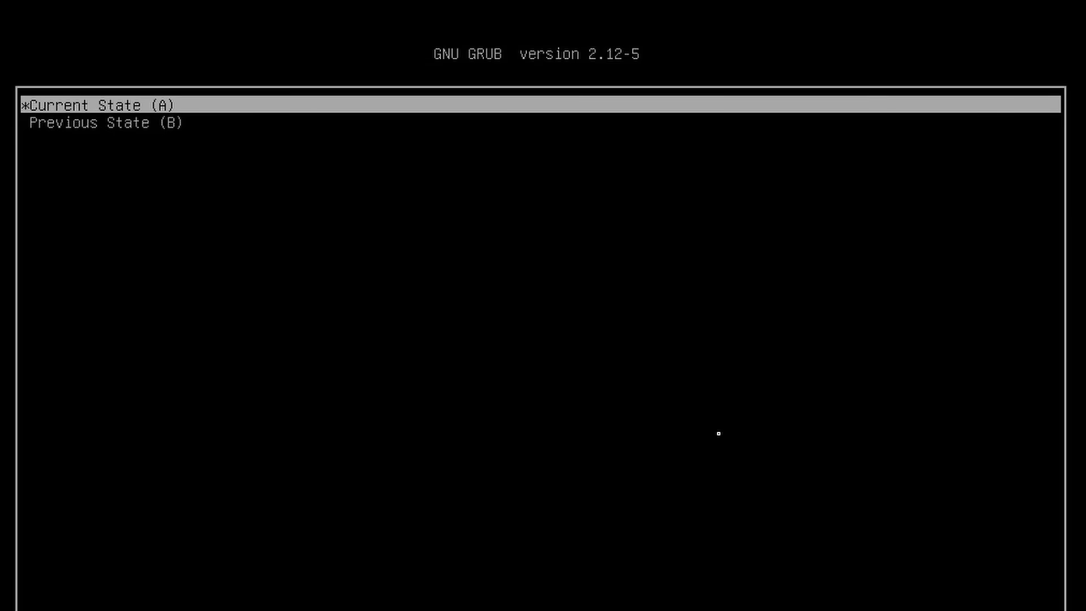
In GRUB, move to Previous State (B), then back to Current State (A) to boot
key("Down")
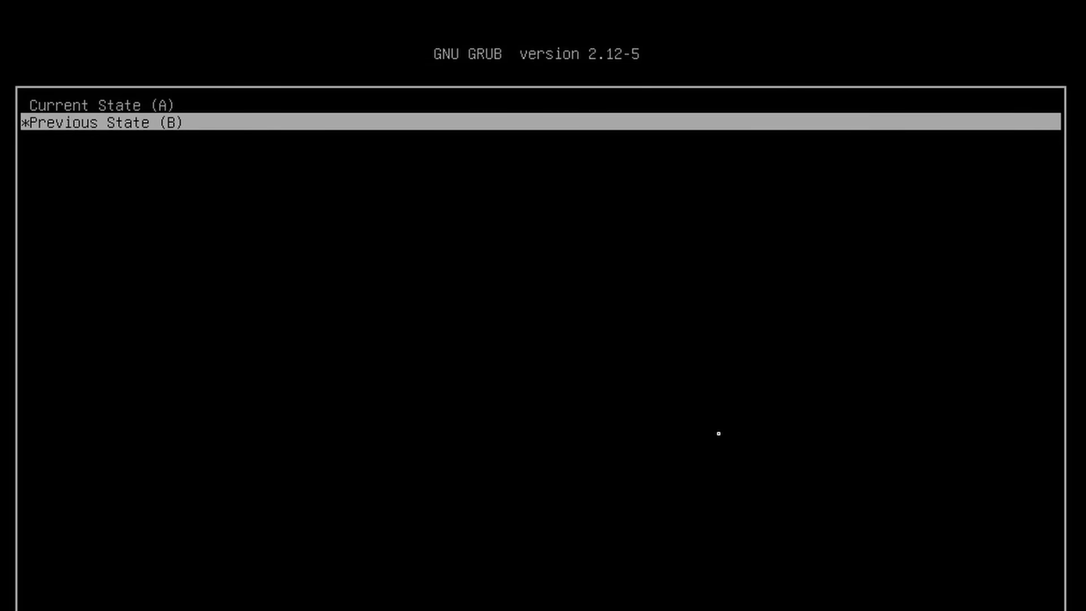
key("Up")
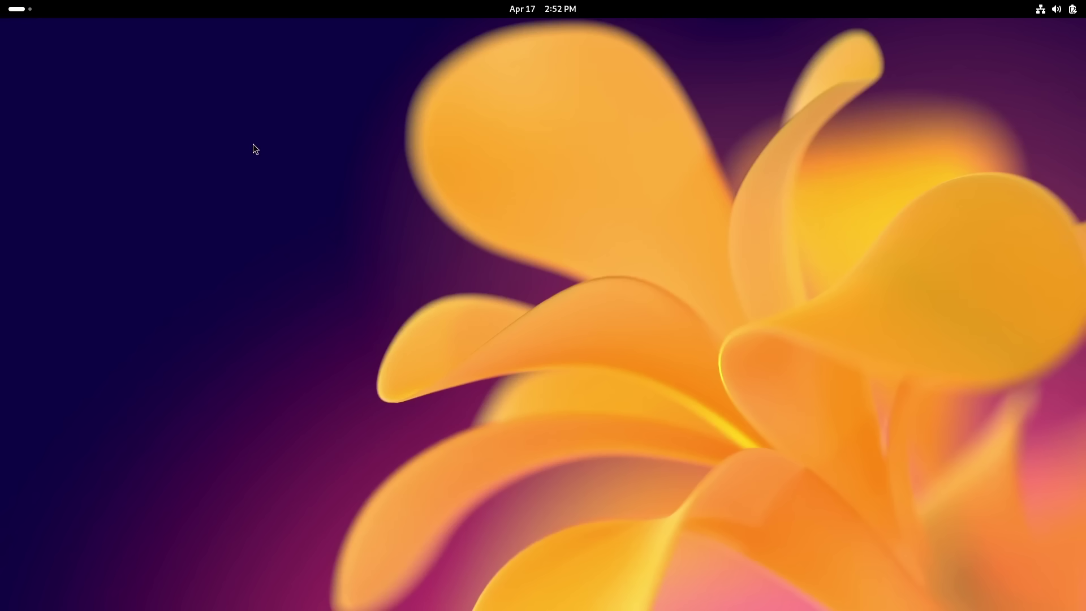
Launch the Black Box terminal from the app grid and centre its window
left_click(19, 15)
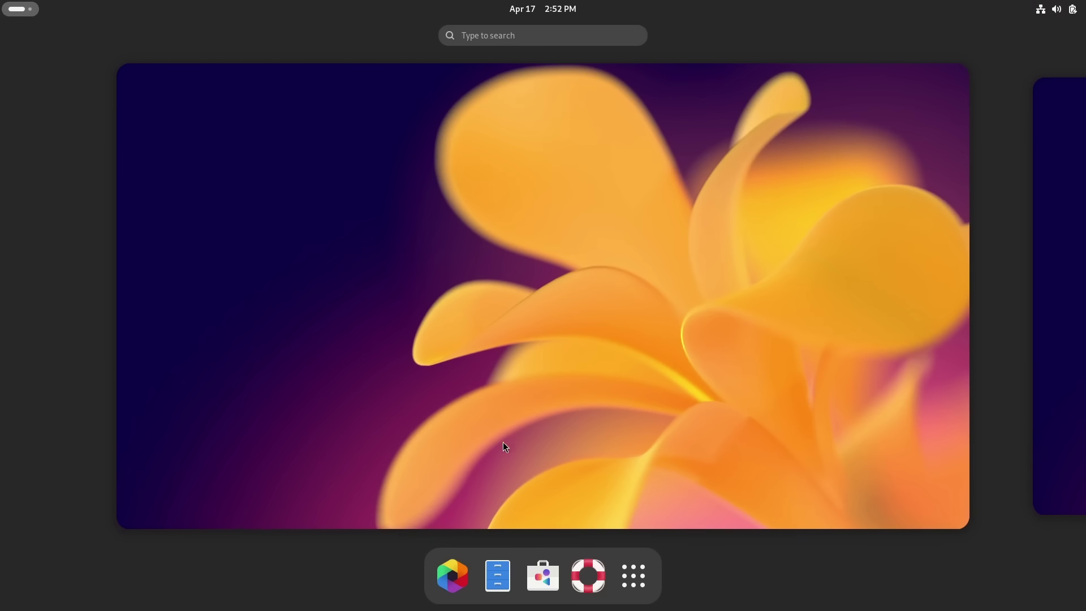
left_click(631, 573)
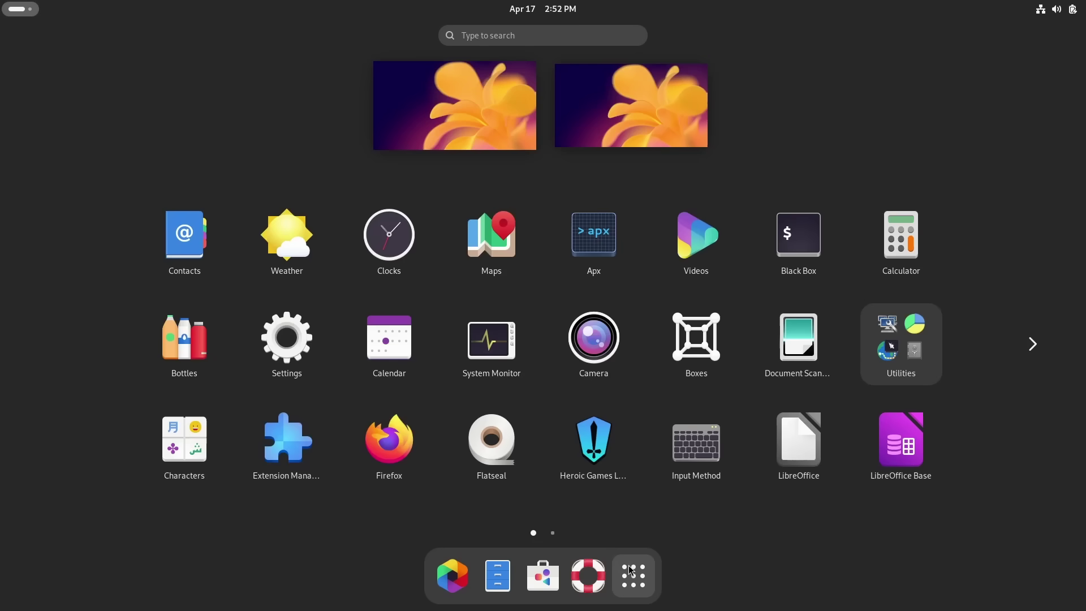
left_click(792, 243)
left_click_drag(316, 66, 434, 198)
Run 'abroot status', authenticate with the user password, and maximize the terminal
type("abro")
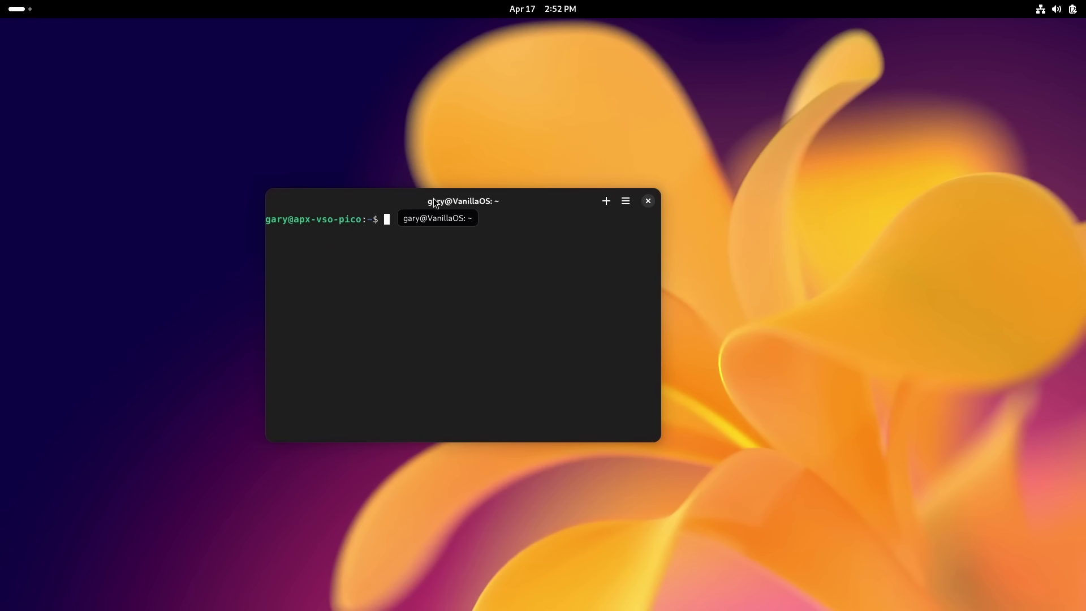
type("ot ")
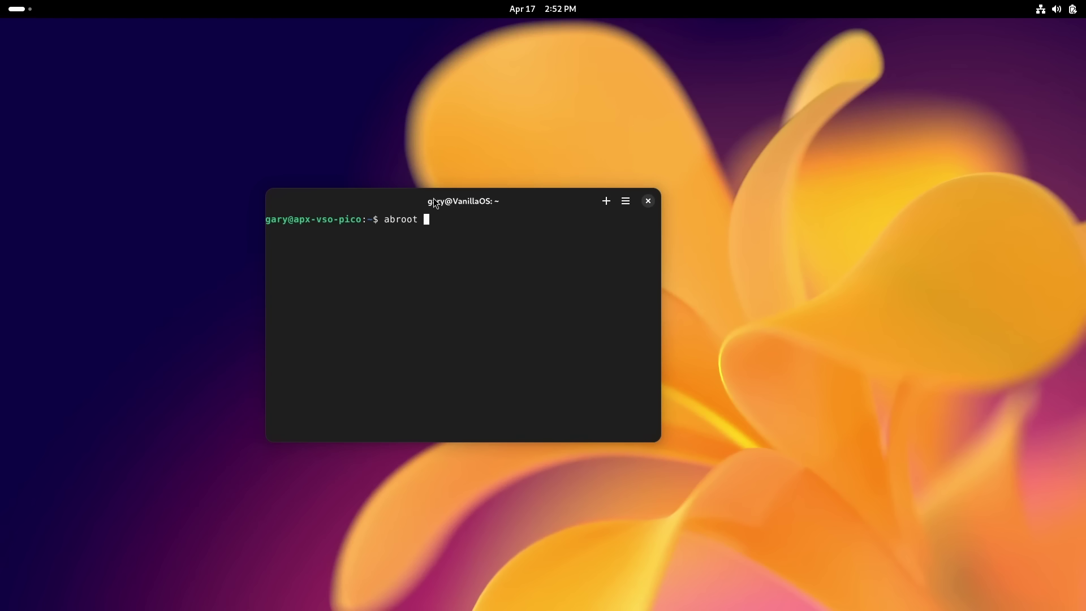
type("status")
key("Return")
type("********")
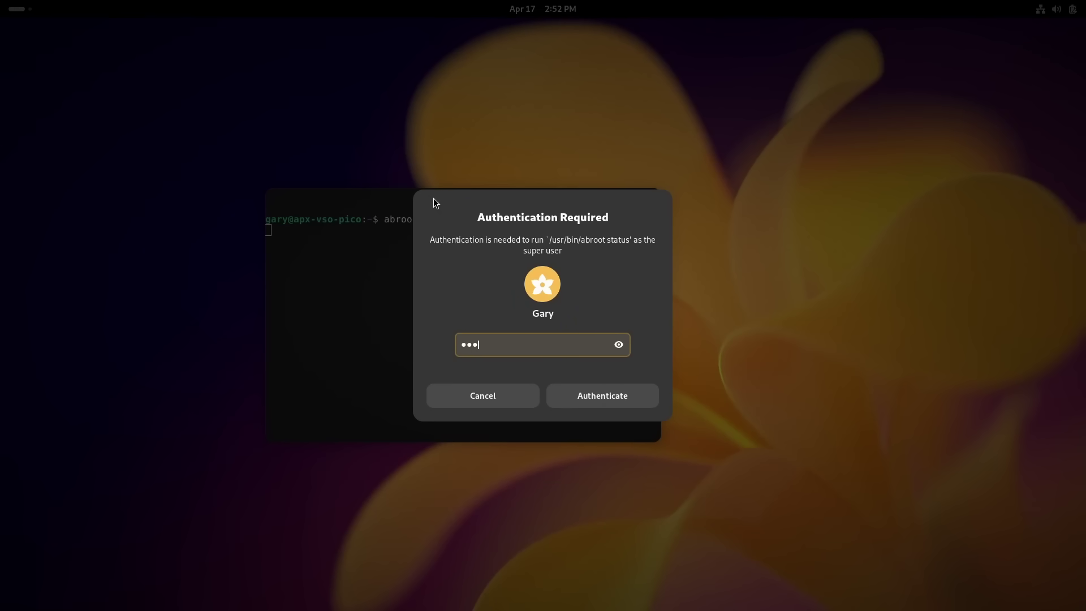
key("Return")
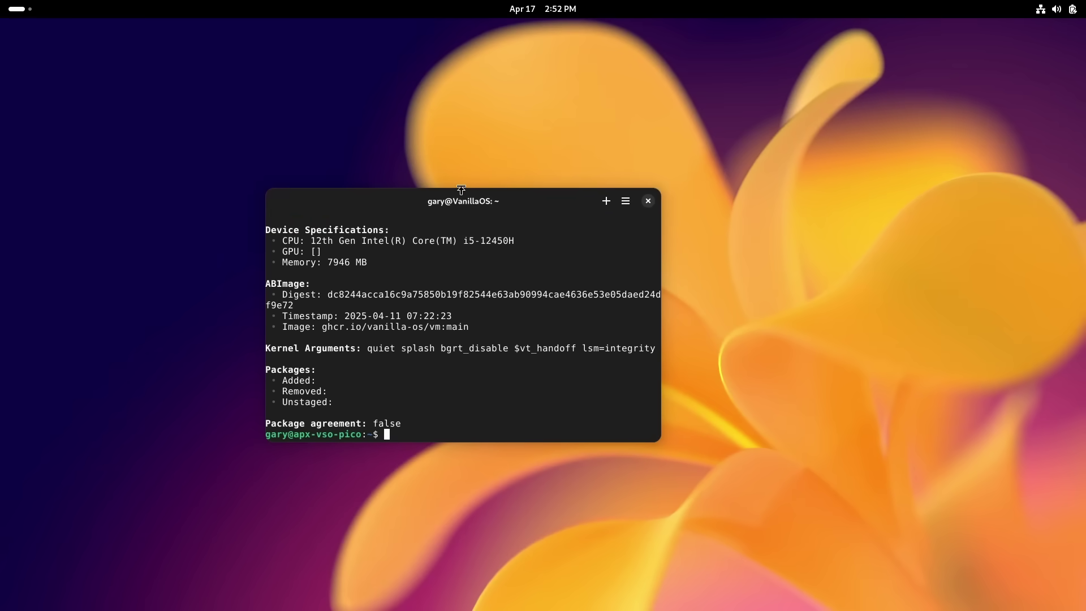
double_click(534, 198)
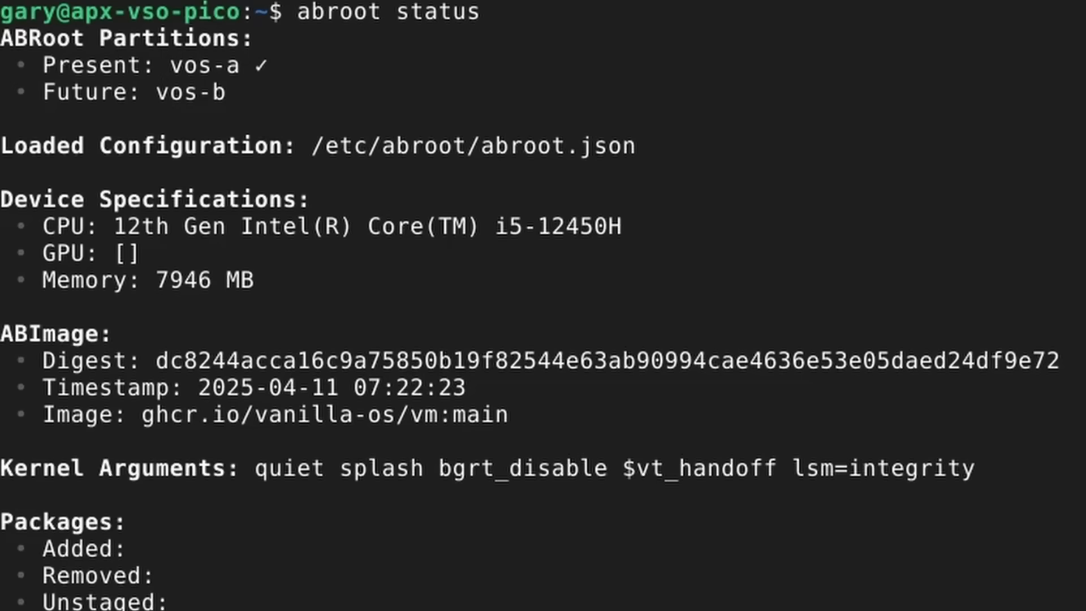
Run 'abroot upgrade' to build the updated vos-b root image
type("ab")
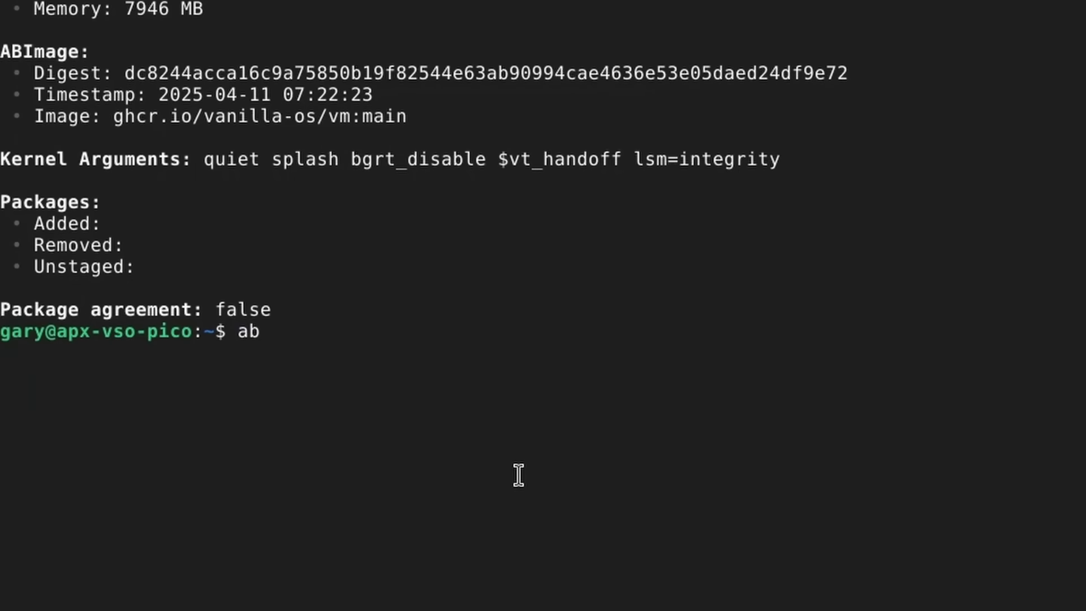
type("root upgrade")
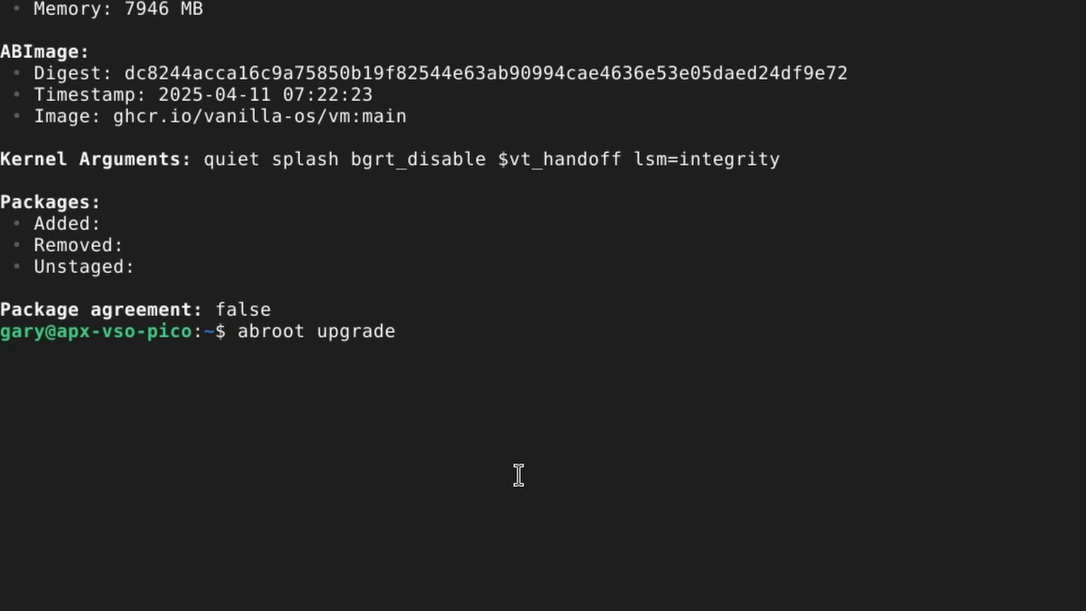
key("Return")
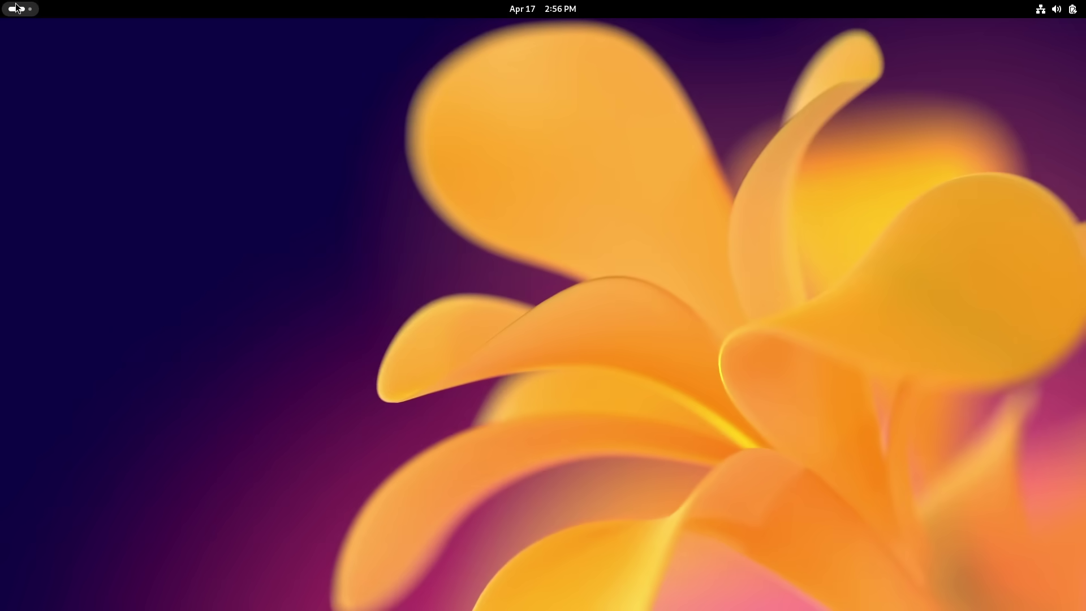
Launch Black Box from the app grid and maximize its window
left_click(15, 8)
left_click(634, 576)
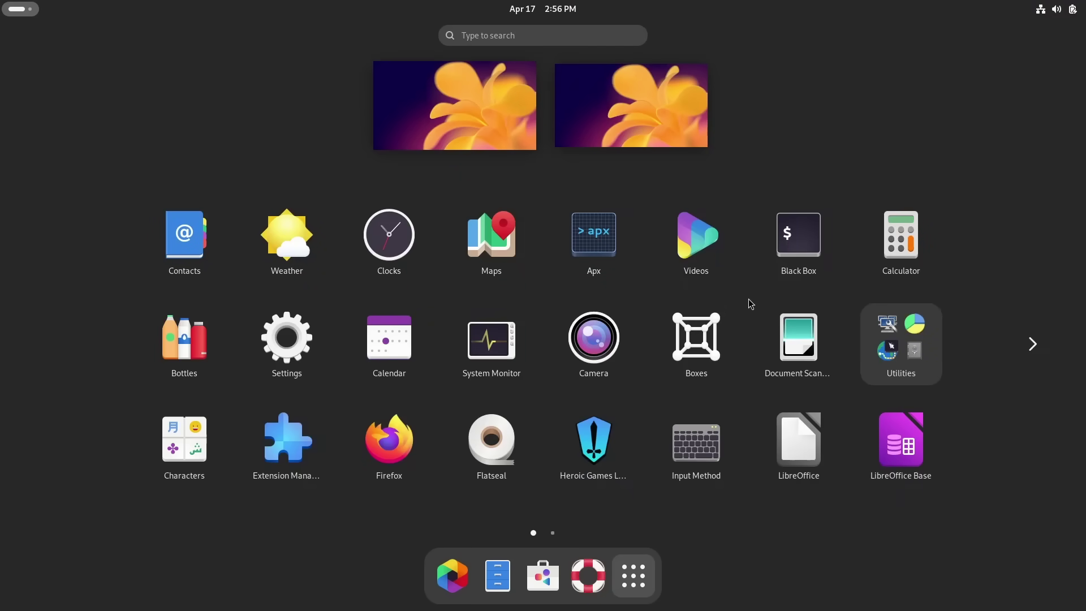
left_click(817, 237)
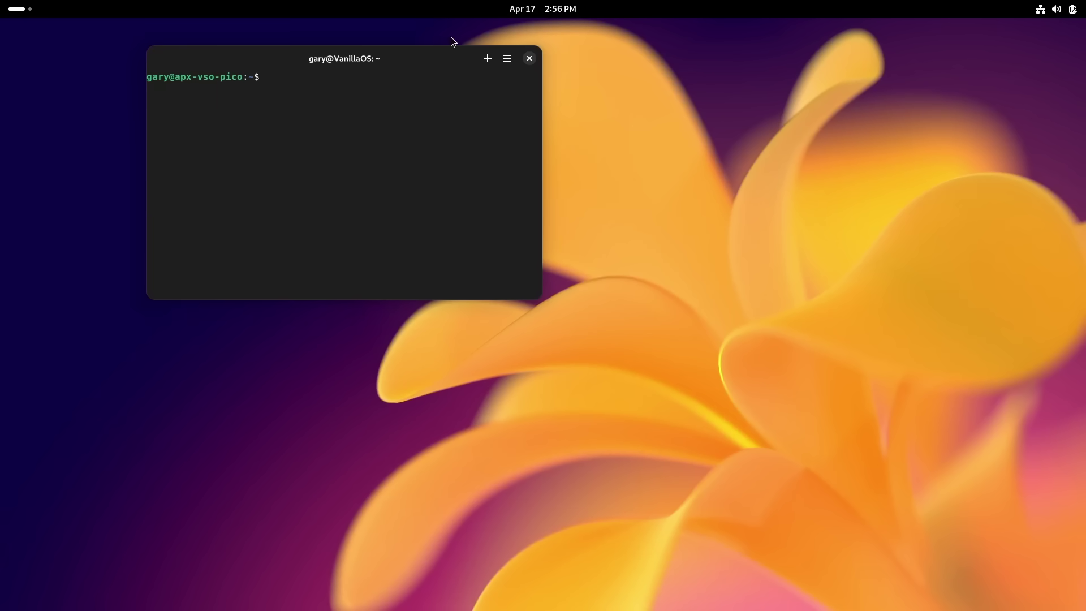
double_click(417, 59)
Run 'abroot status' and highlight vos-b as the present partition
type("ab")
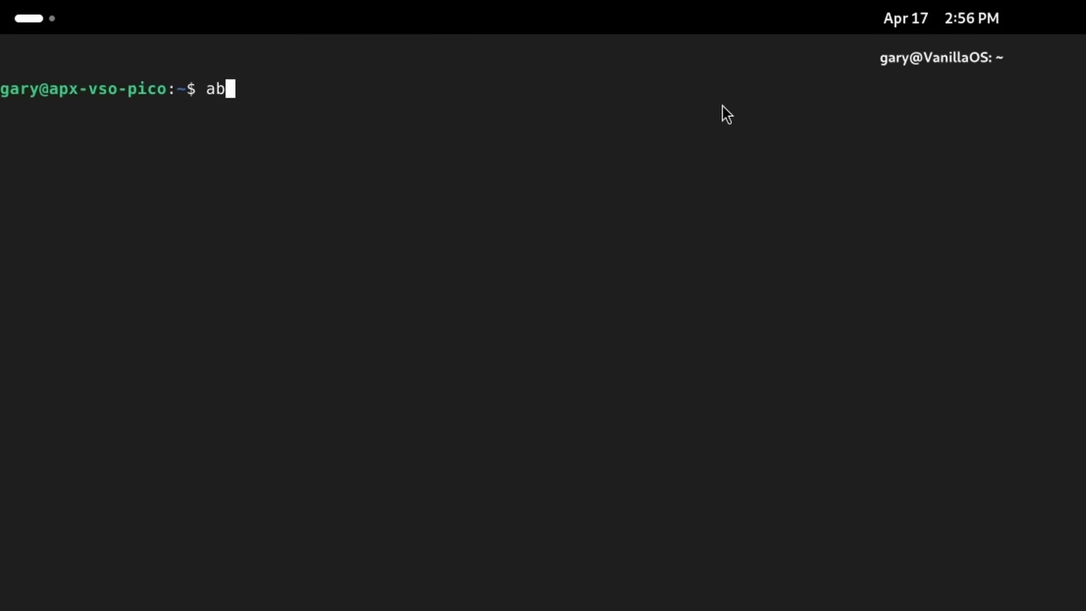
type("root status")
key("Return")
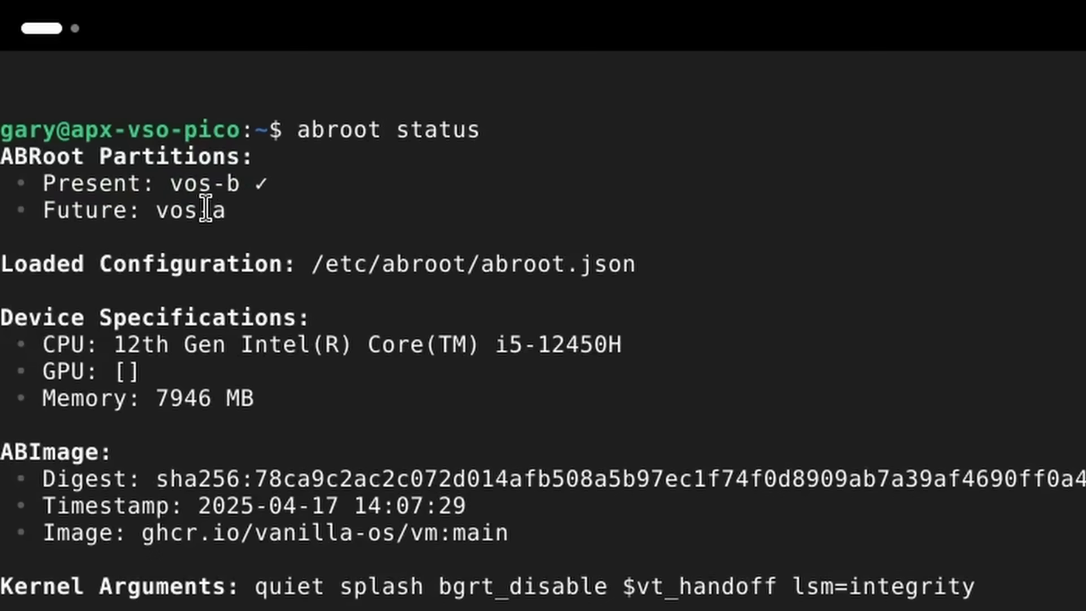
left_click_drag(227, 190, 241, 186)
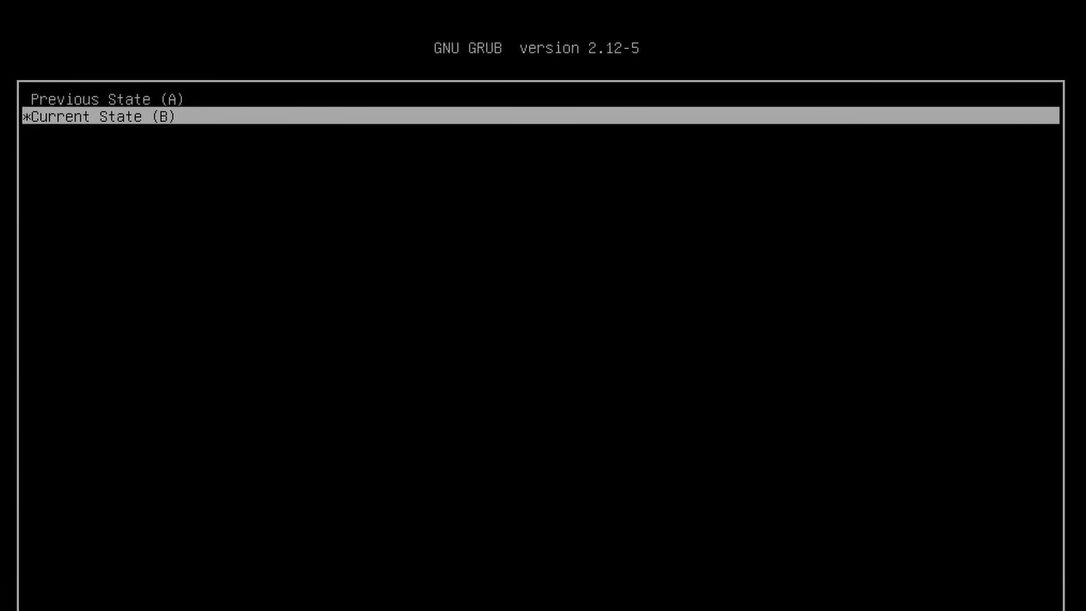
Boot Previous State (A) from GRUB and answer No to the rollback prompt
key("Up")
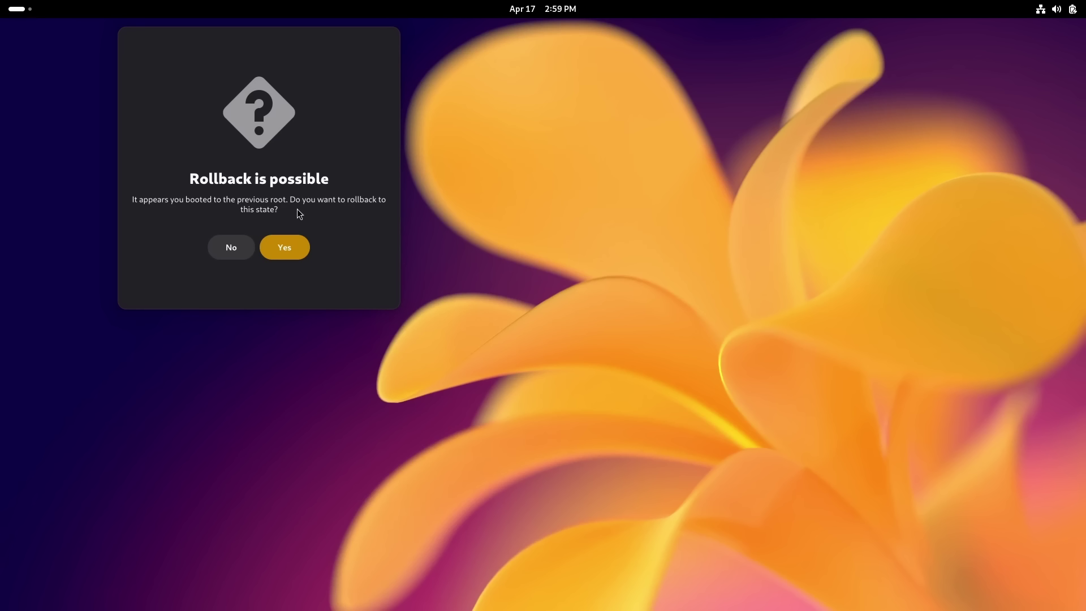
left_click(233, 249)
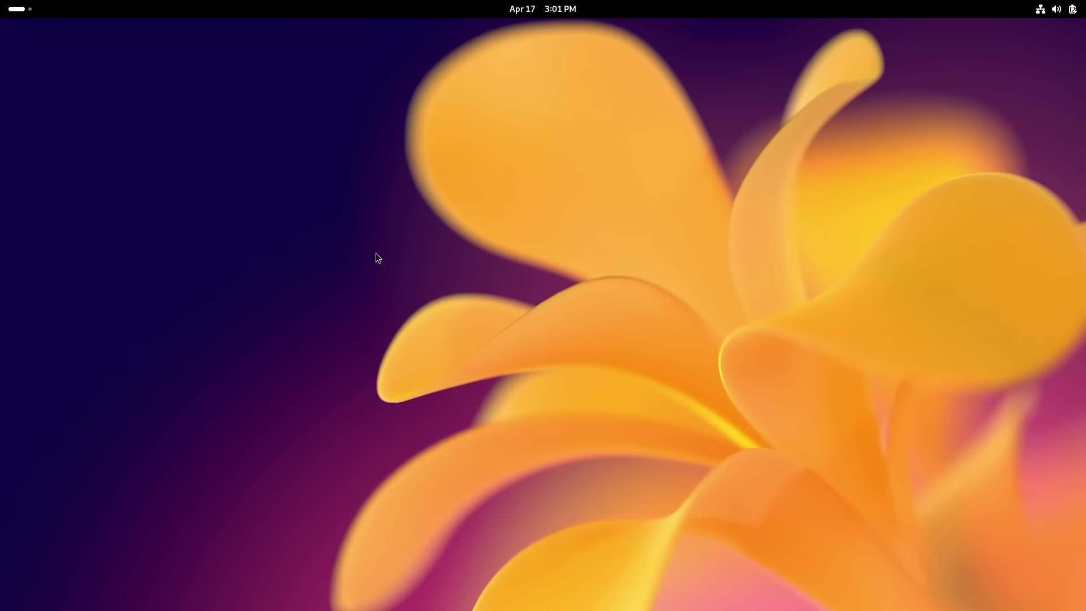
Open Settings' System page and bring up the software update settings dialog
left_click(20, 14)
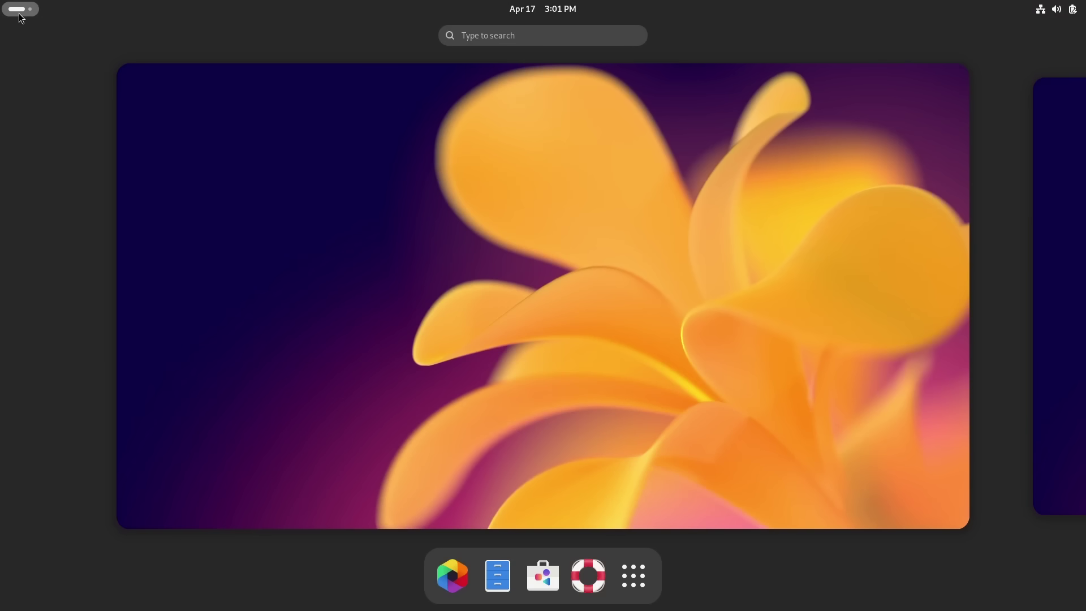
left_click(634, 576)
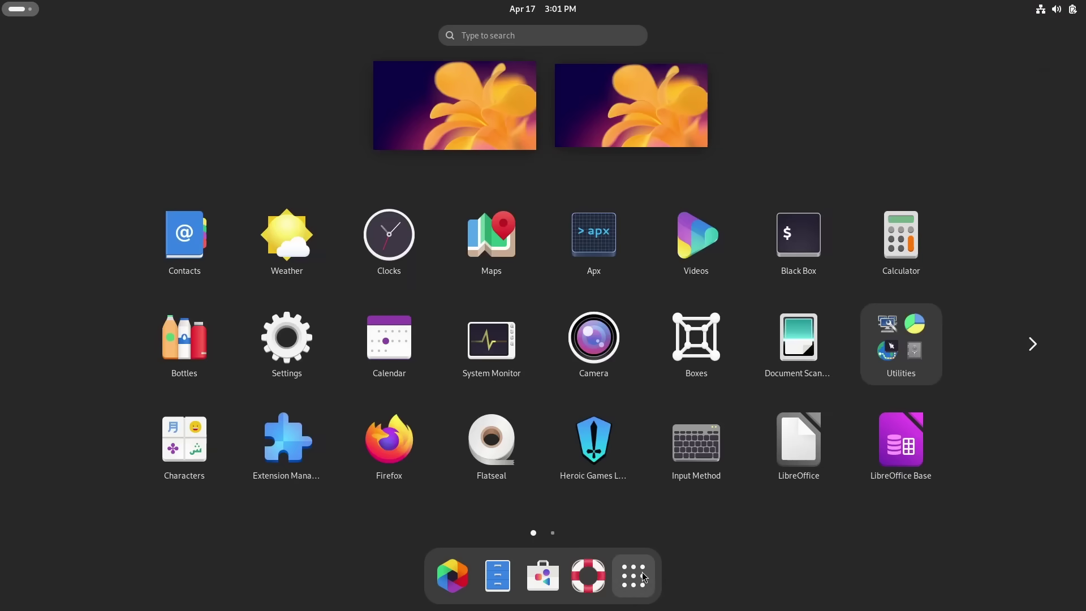
left_click(289, 344)
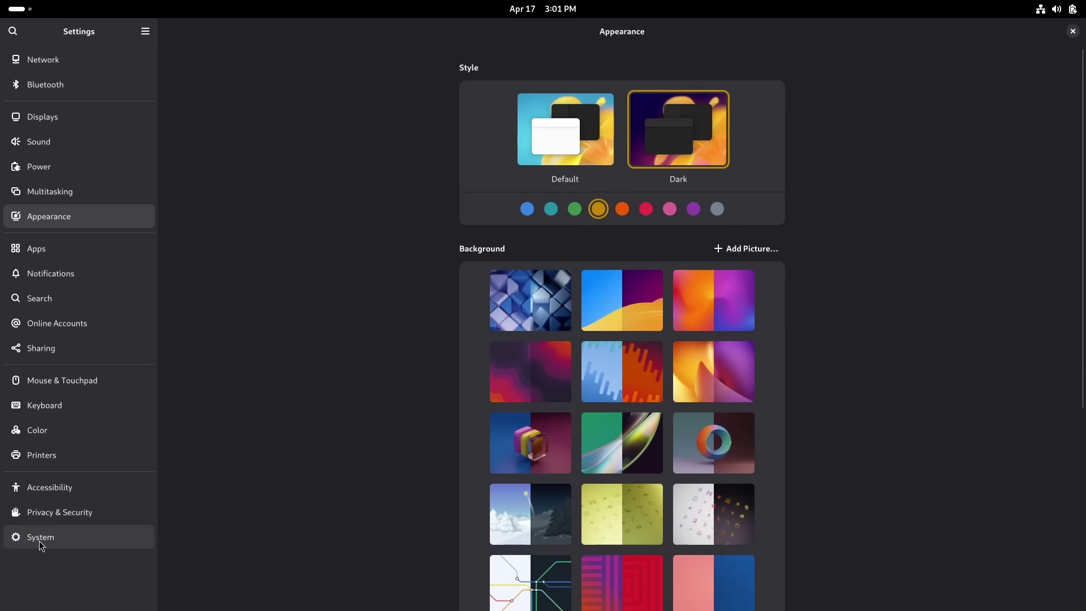
left_click(39, 542)
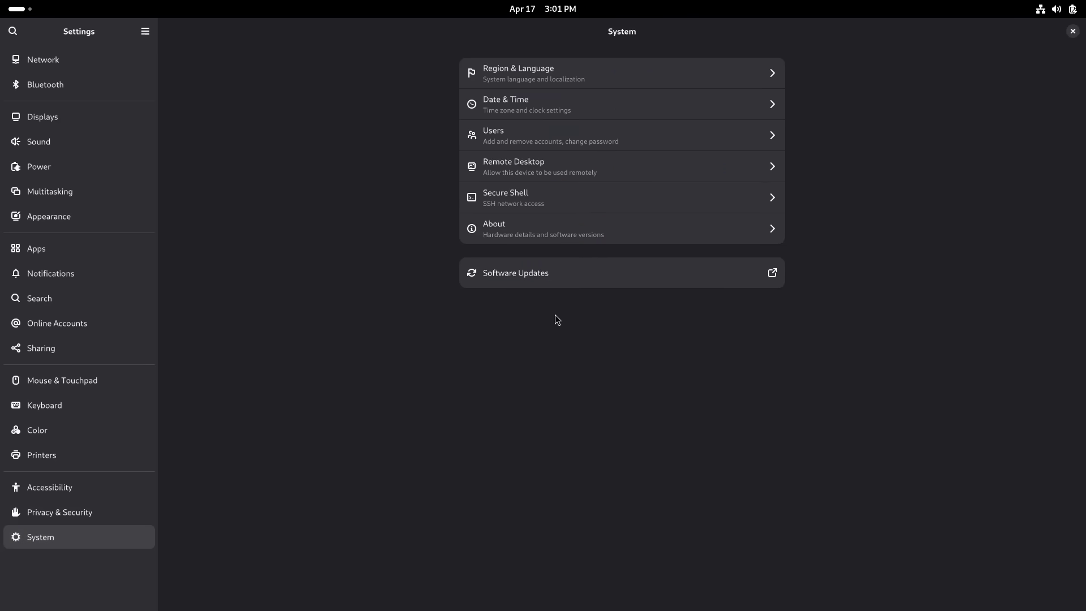
left_click(773, 274)
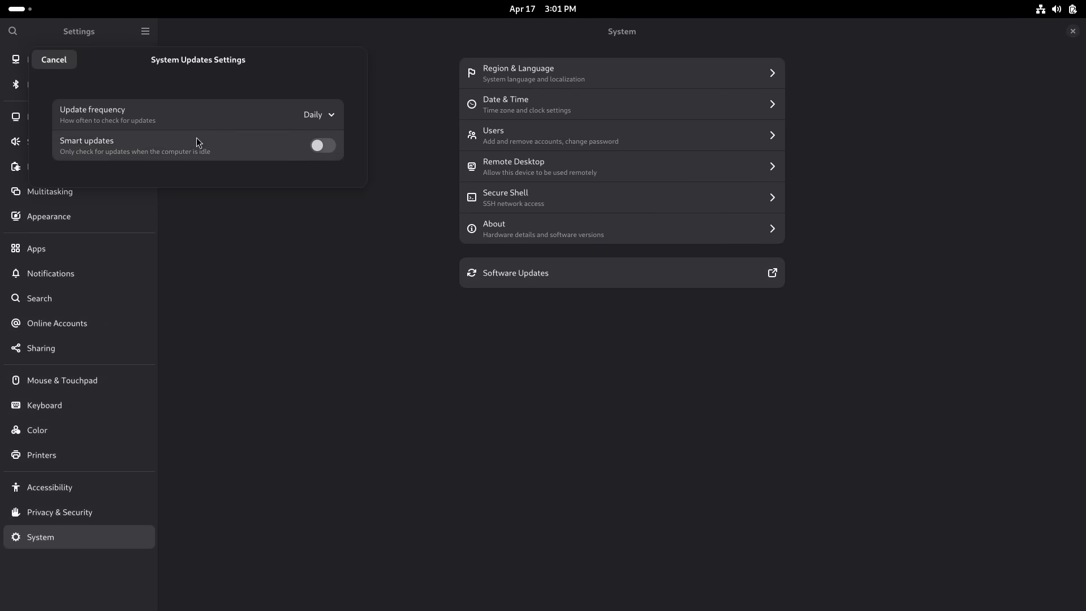
left_click_drag(212, 50, 571, 258)
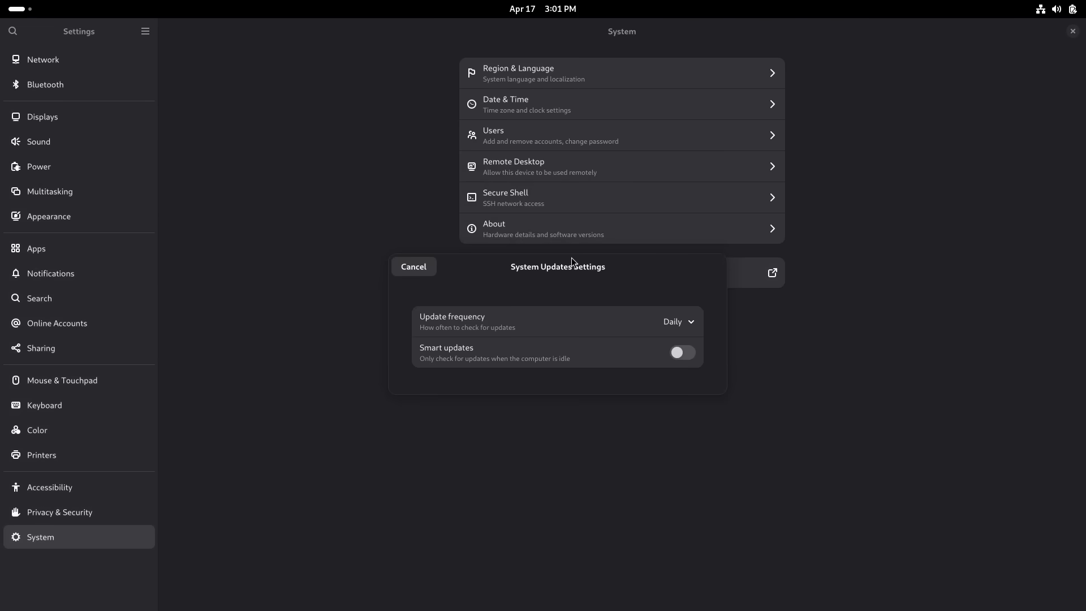
Check the update frequency choices and Smart updates toggle, then cancel without saving
left_click(690, 321)
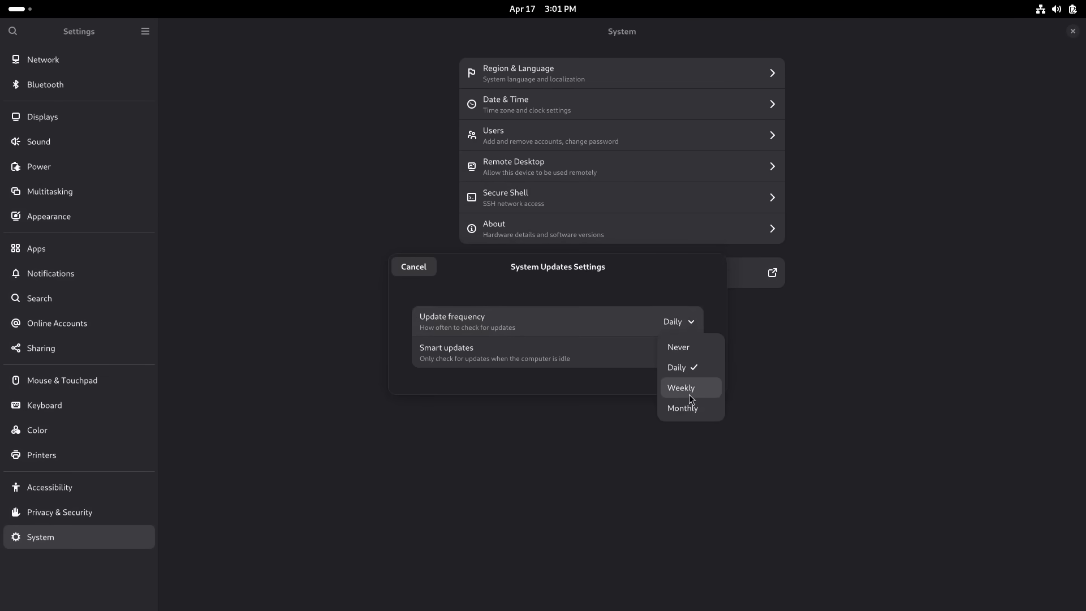
left_click(619, 318)
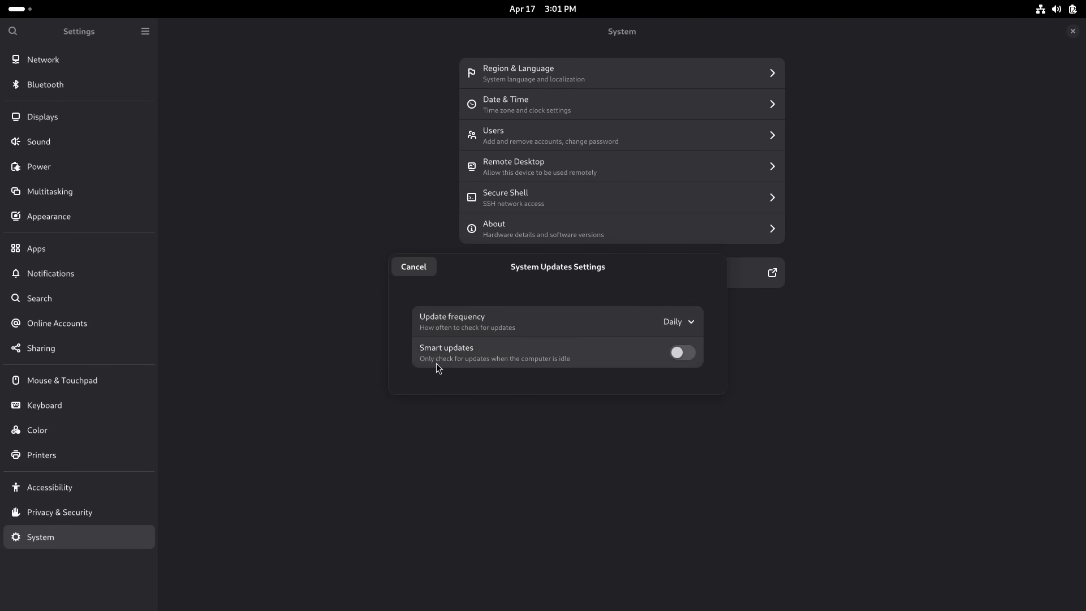
left_click(679, 353)
left_click(418, 267)
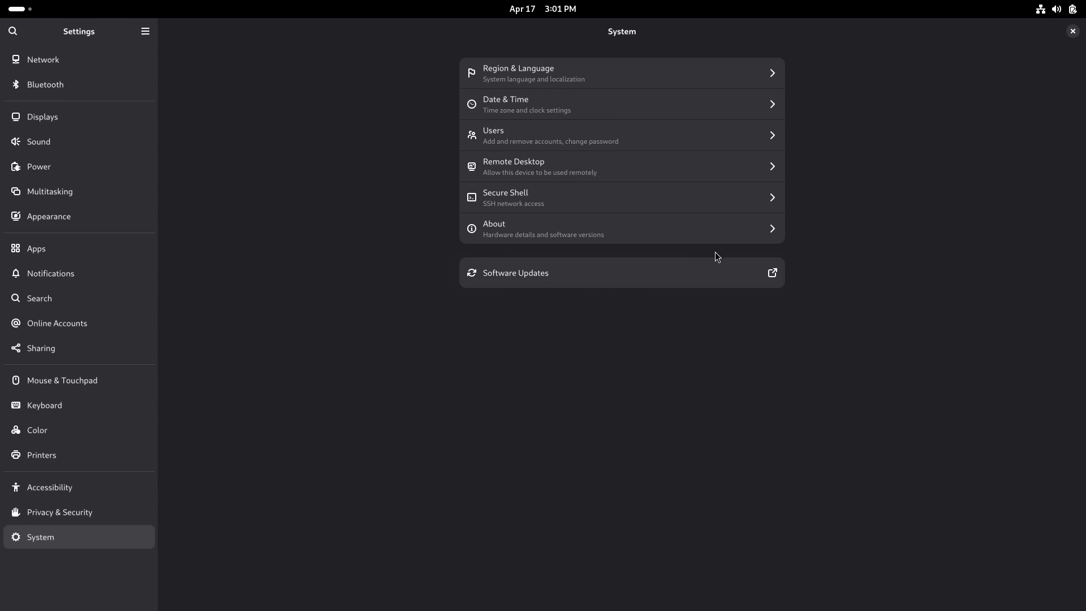
Close Settings, maximize Black Box, and print the disk usage table with df -h
left_click(1073, 31)
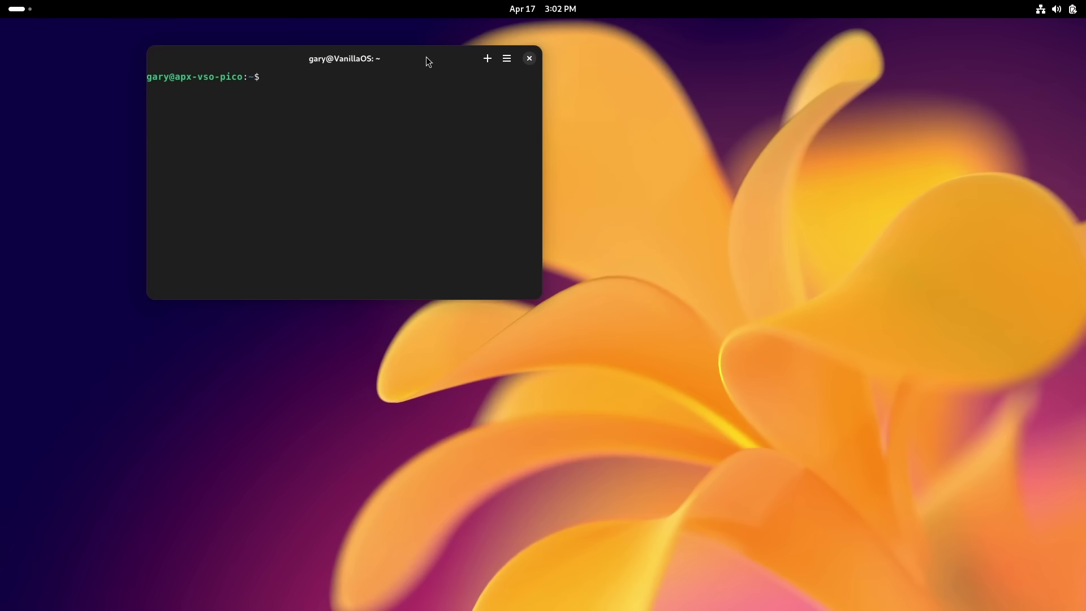
double_click(426, 57)
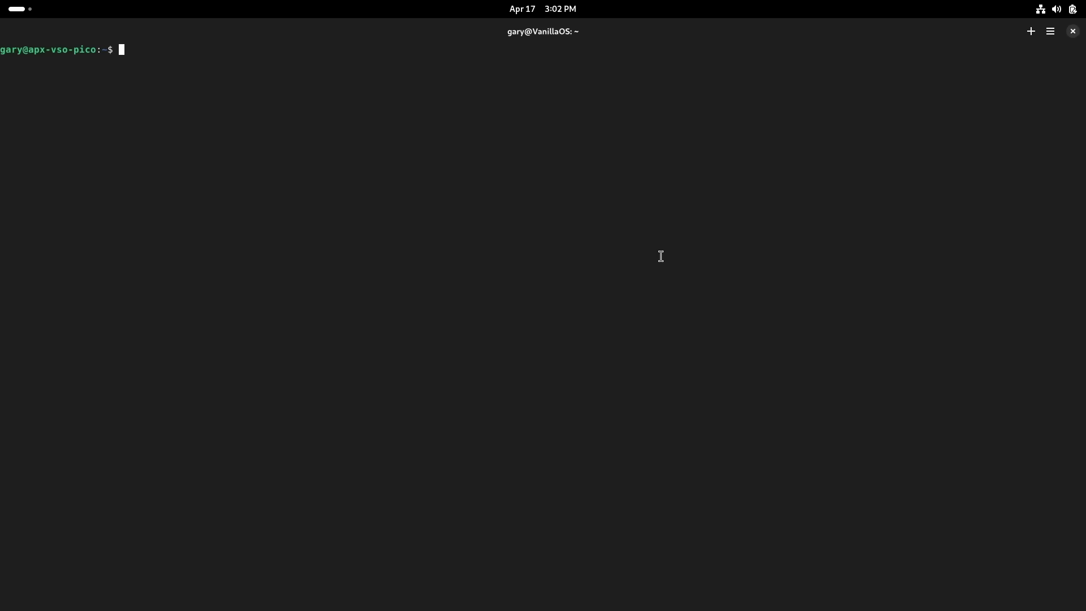
type("df -h")
key("Return")
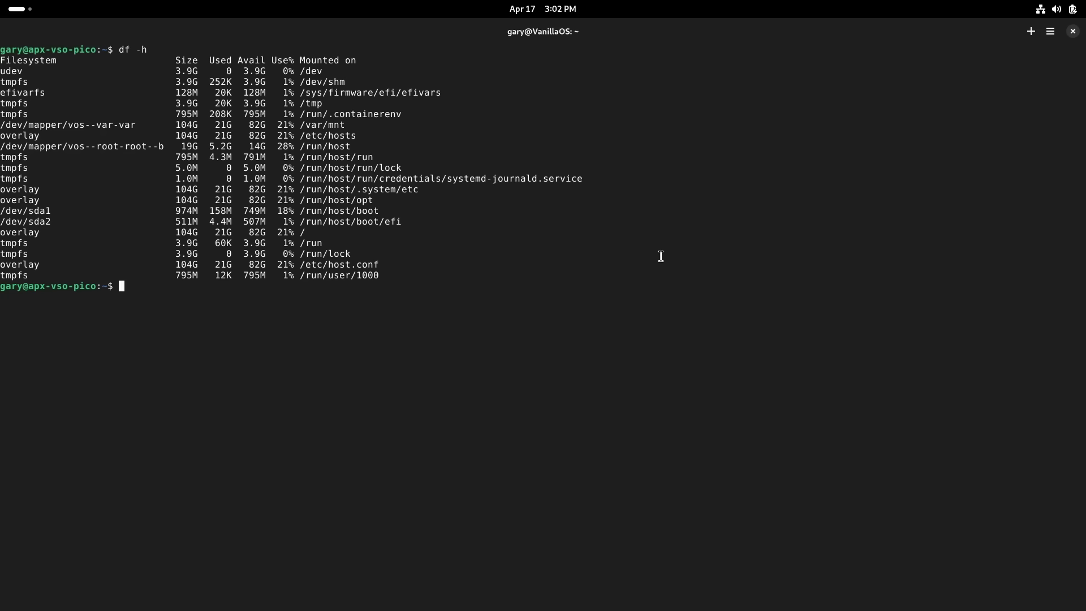
Run mount and highlight the overlay and tmpfs mount types in the listing
type("mount")
key("Return")
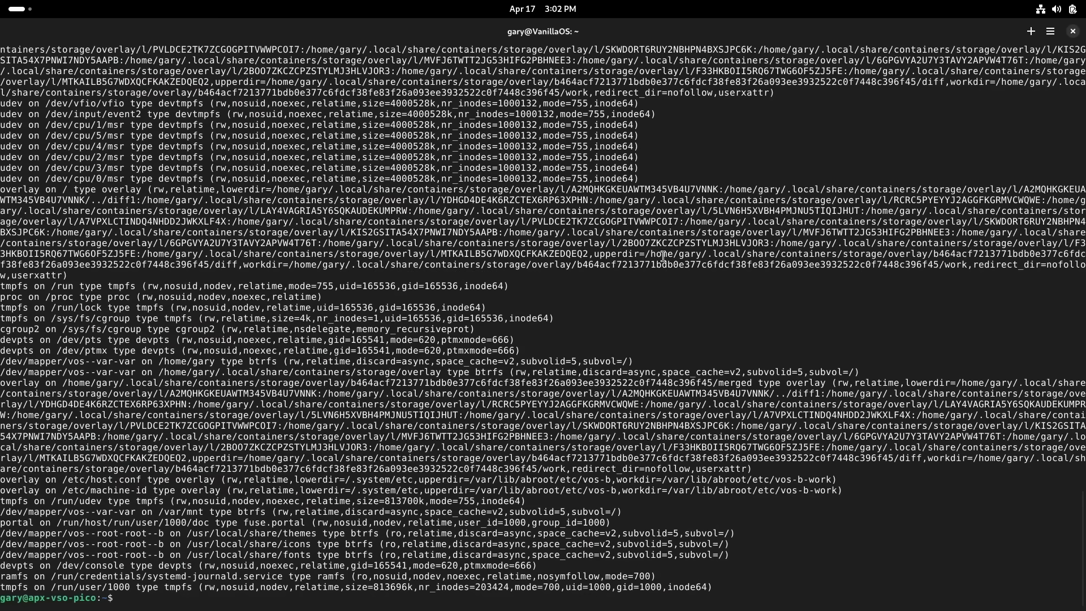
double_click(10, 383)
double_click(21, 481)
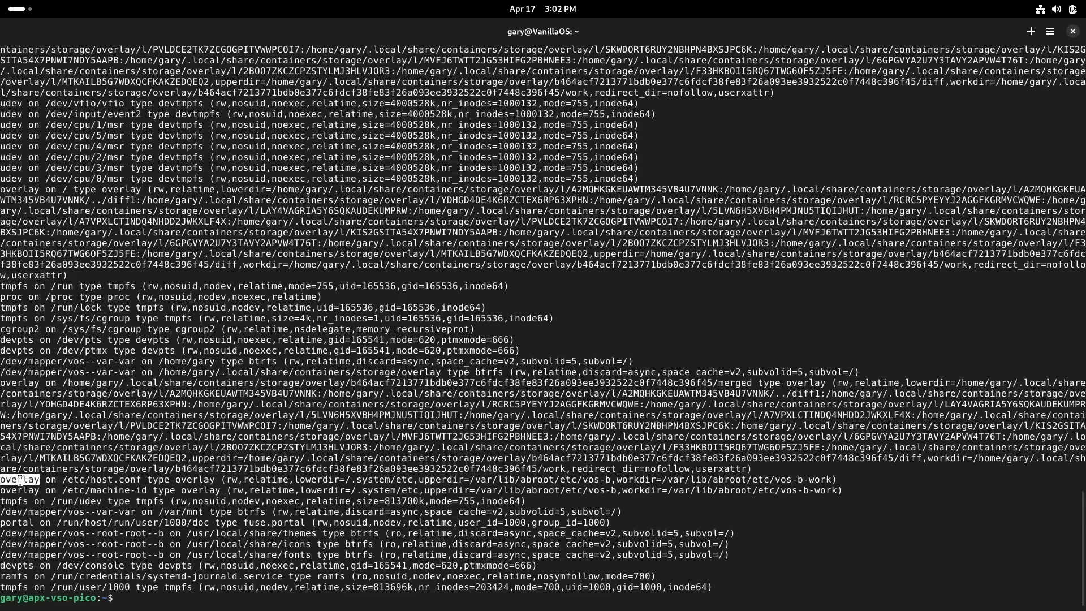
double_click(22, 502)
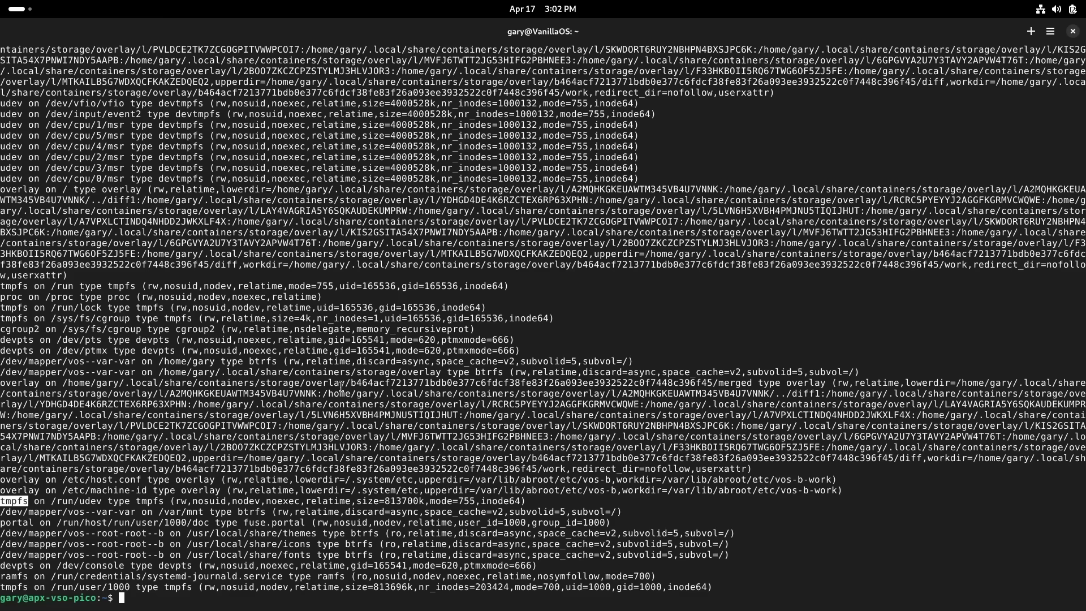
Clear the selection and print the df -h usage table again
left_click(483, 371)
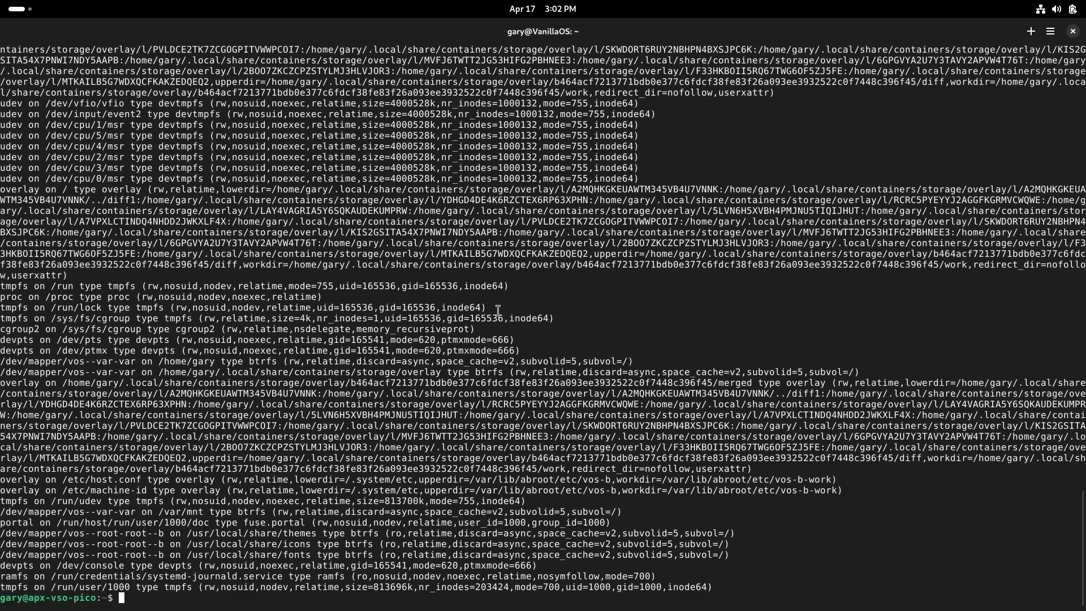
type("df -h")
key("Return")
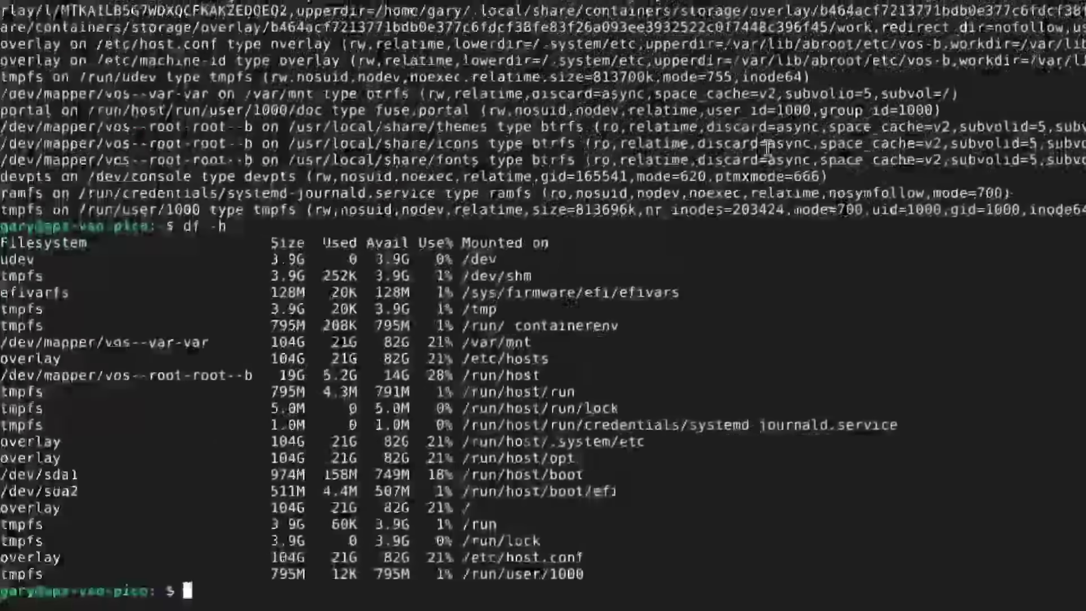
Change into /run/host/boot/, list it with ls -la, and select vmlinuz-6.12.12-amd64
type("cd /")
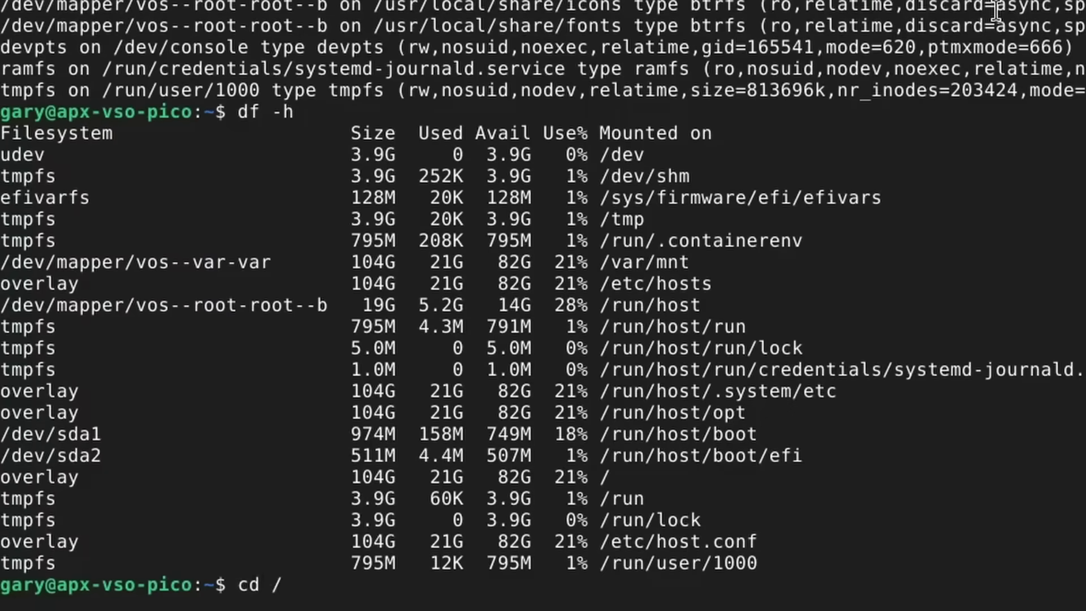
type("run/host/boot/")
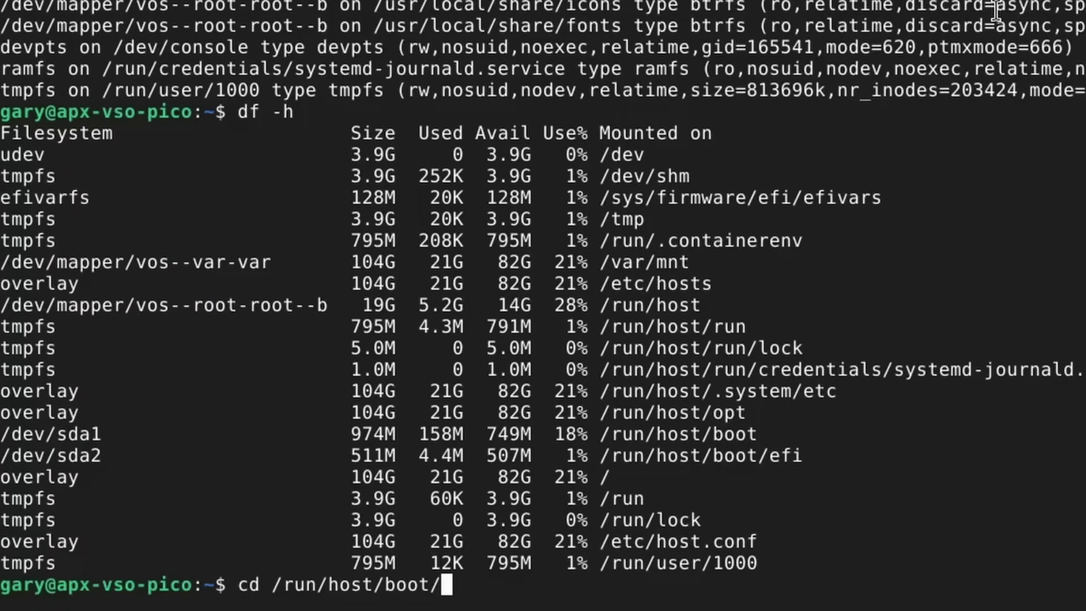
key("Return")
type("ls -la")
key("Return")
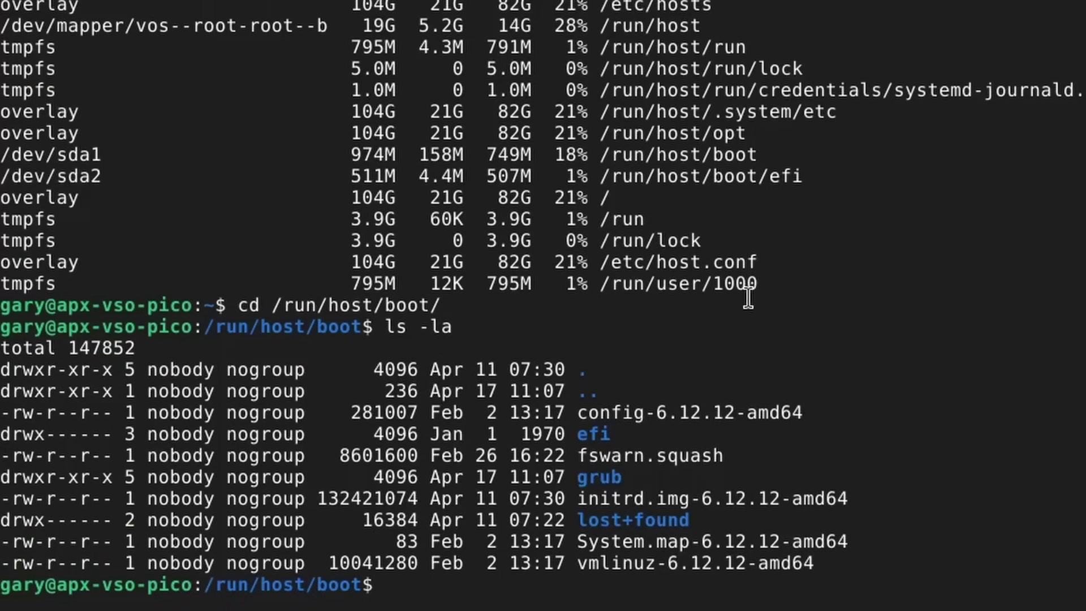
double_click(642, 563)
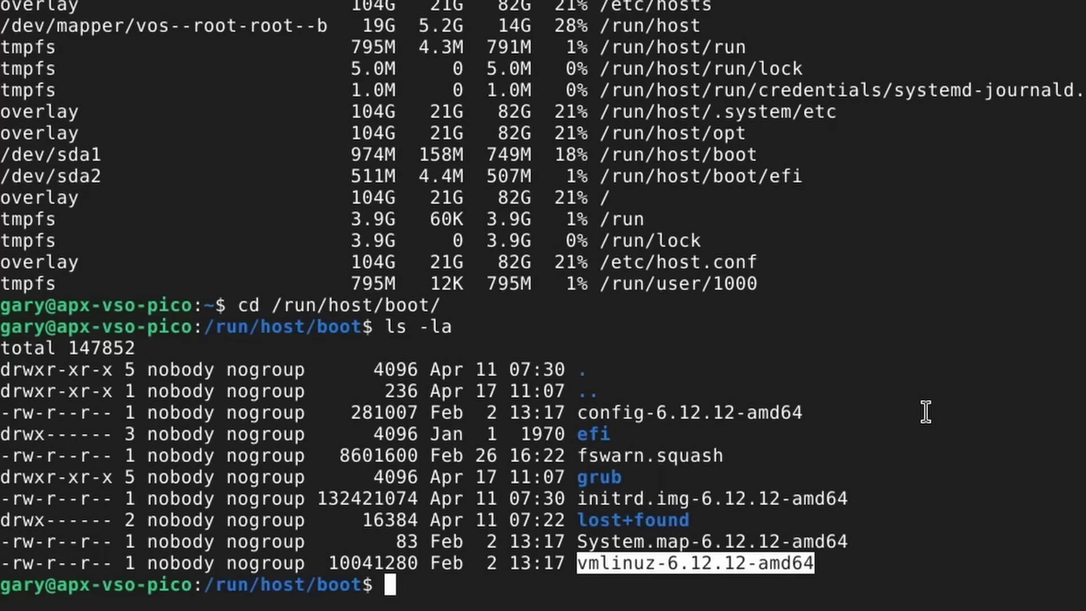
Try rm vmlinuz-6.12.12-amd64, confirming with y; it fails with Permission denied
type("rm vm")
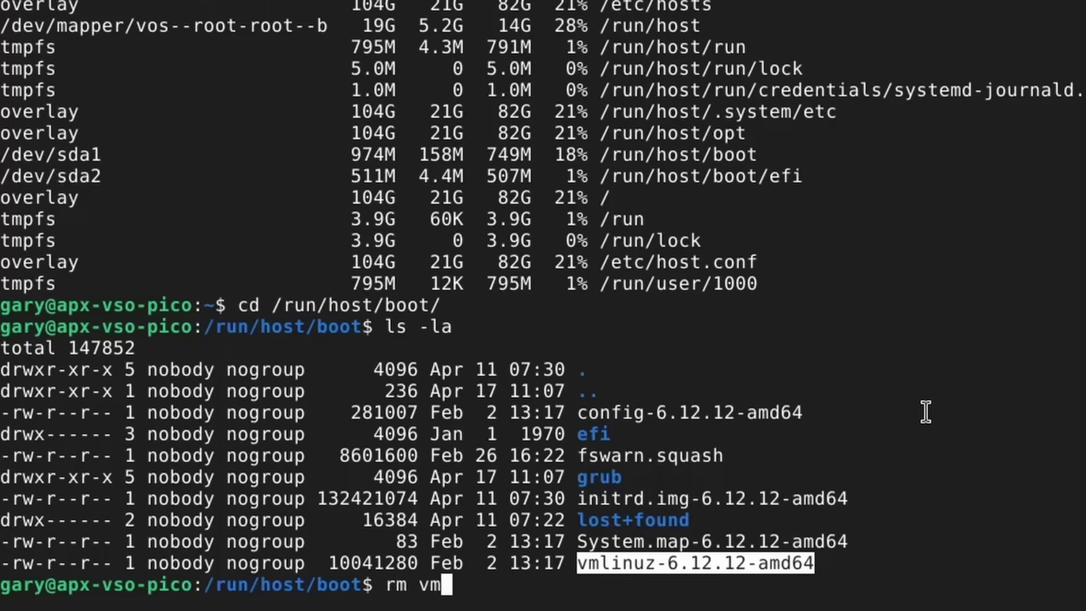
key("Tab")
key("Return")
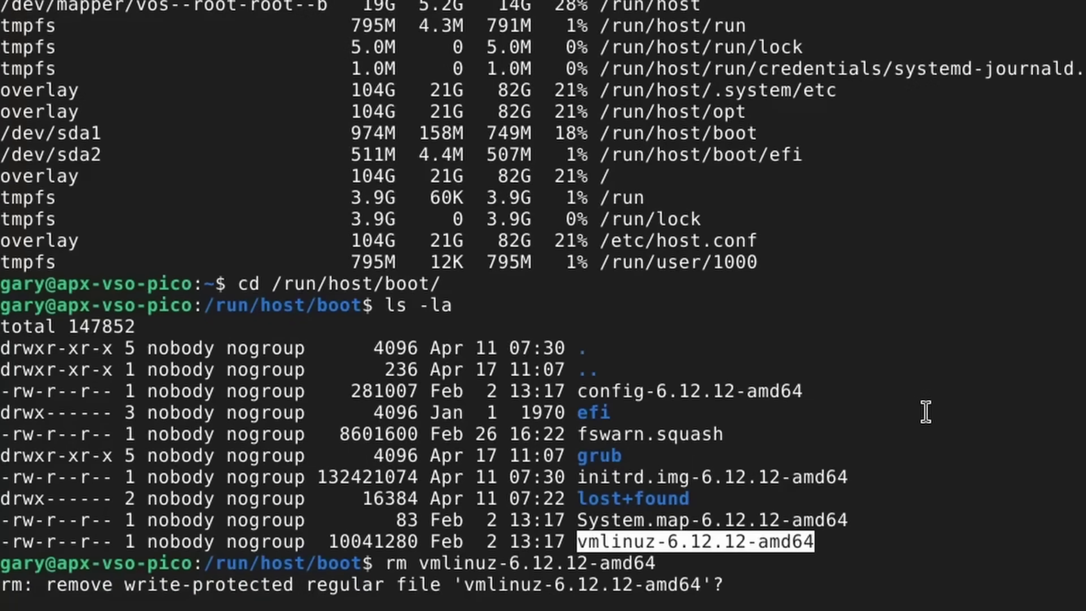
type("y")
key("Return")
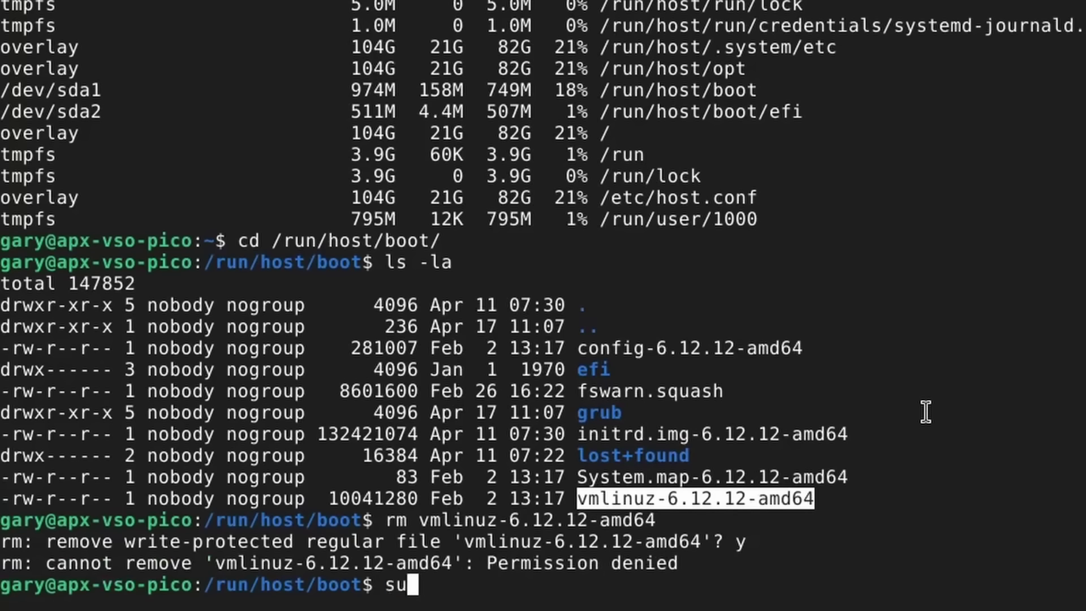
Retry deleting vmlinuz-6.12.12-amd64 with sudo rm, which is also denied
type("do ")
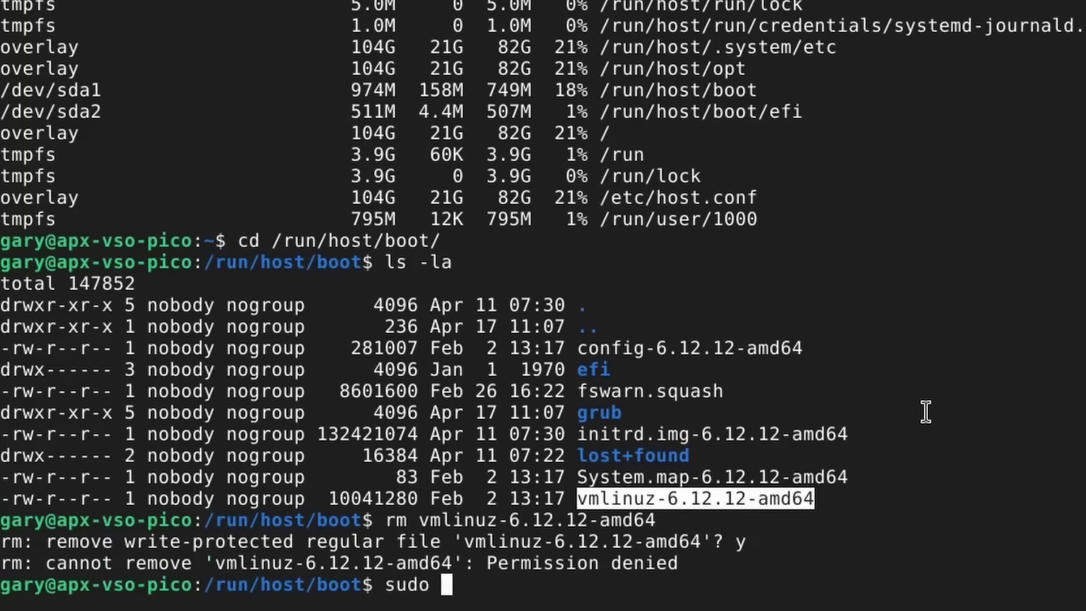
type("vmstat")
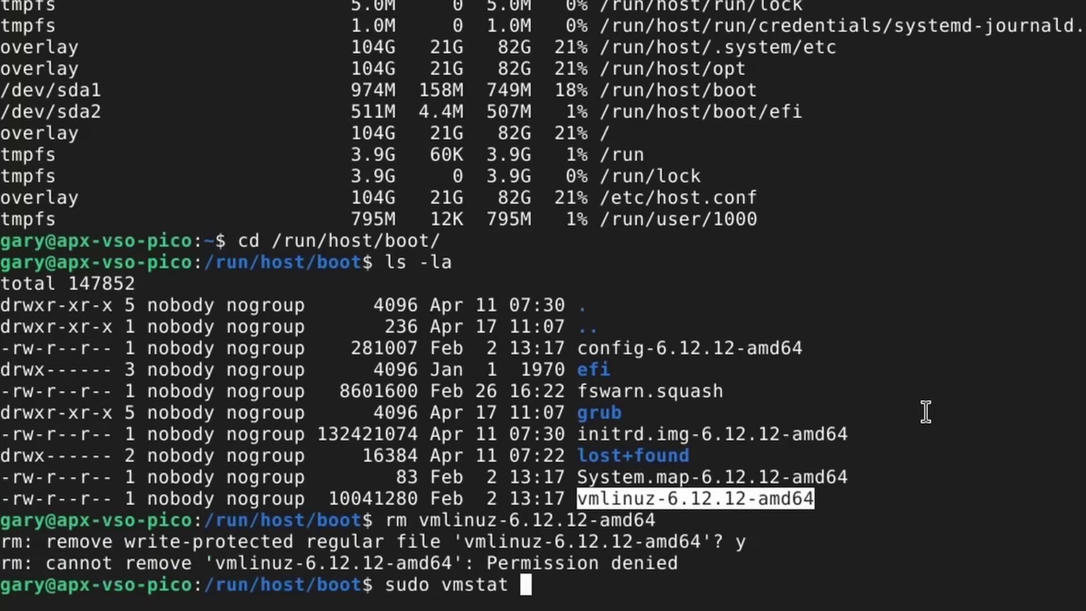
key("BackSpace")
key("BackSpace")
key("BackSpace")
key("BackSpace")
key("BackSpace")
type("li")
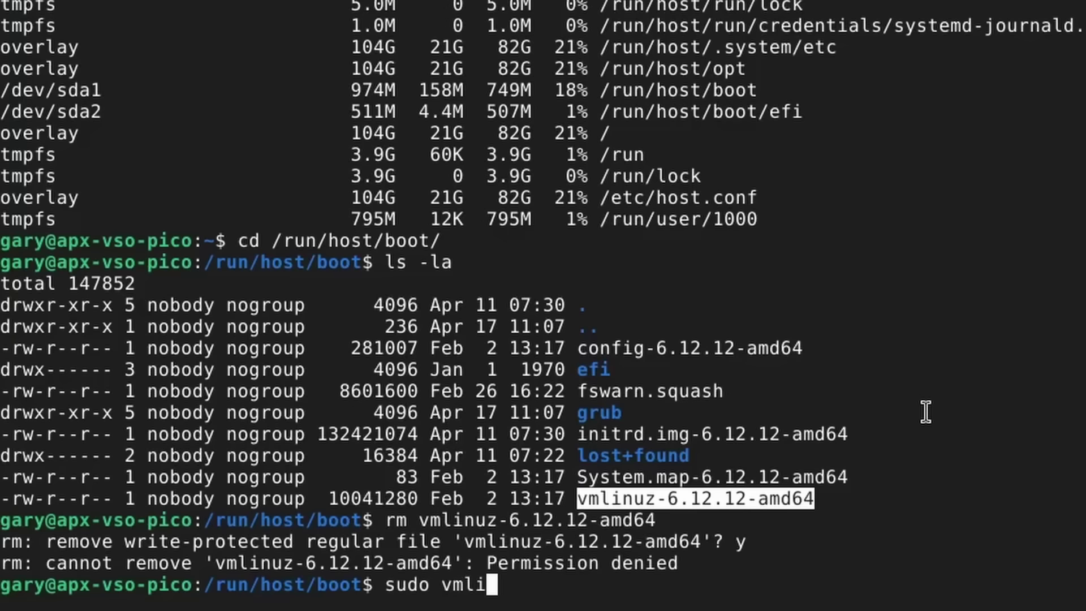
type("n")
key("BackSpace")
key("BackSpace")
key("BackSpace")
key("BackSpace")
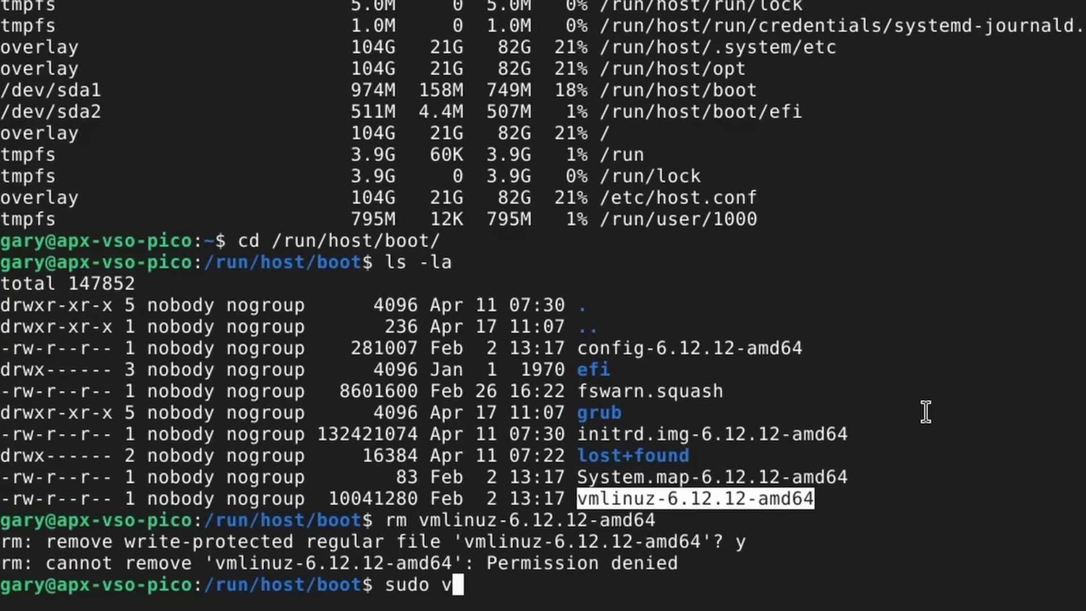
key("BackSpace")
type("rm v")
key("Tab")
key("Return")
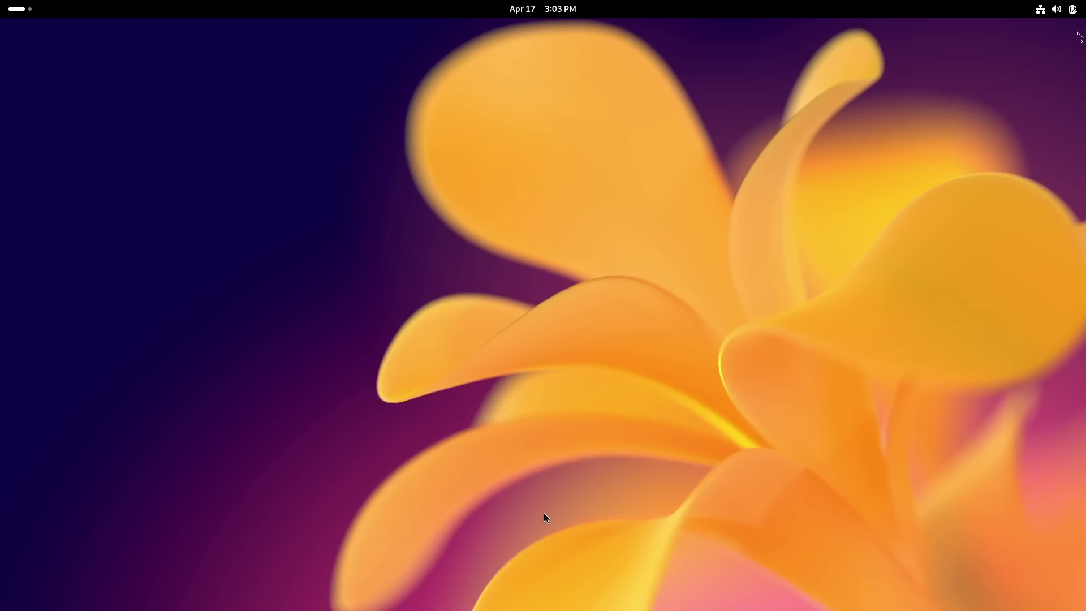
Launch GNOME Software and search the catalogue for thonny
key("super")
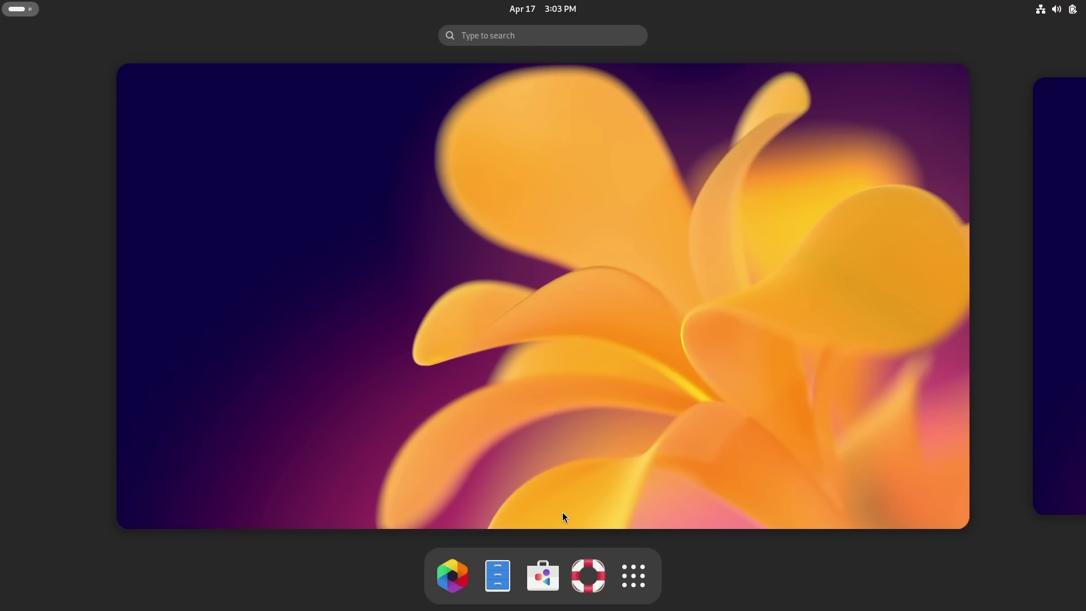
left_click(558, 566)
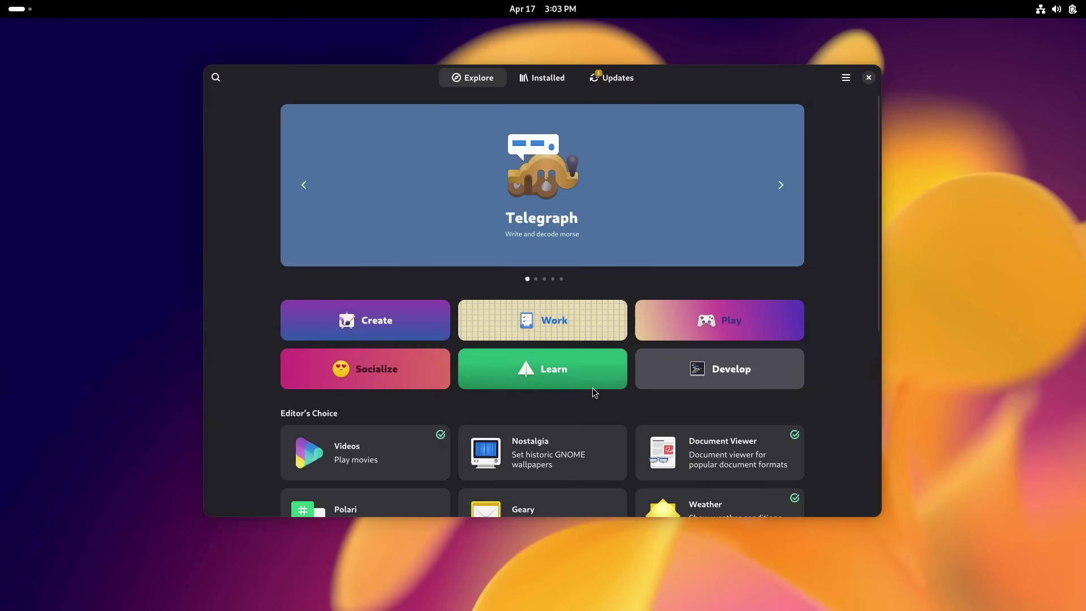
scroll(566, 377, "down", 10)
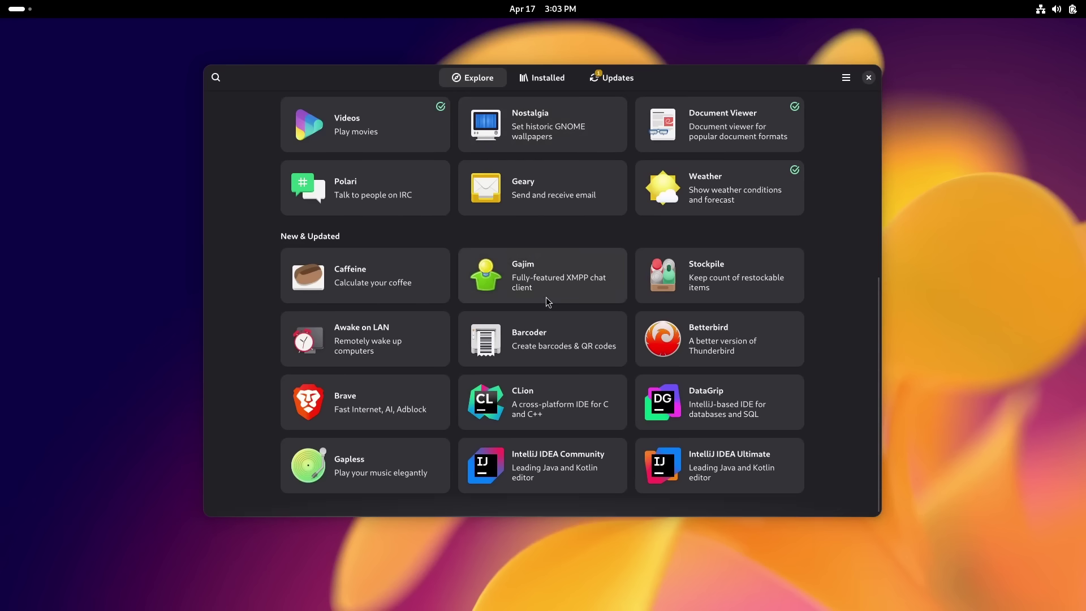
scroll(548, 301, "up", 10)
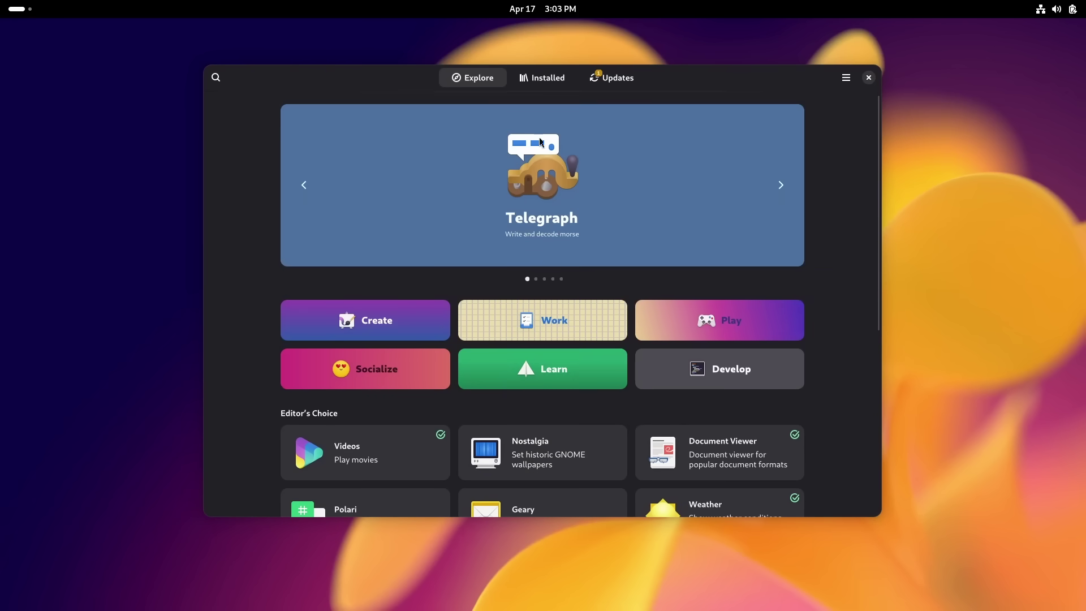
left_click(217, 77)
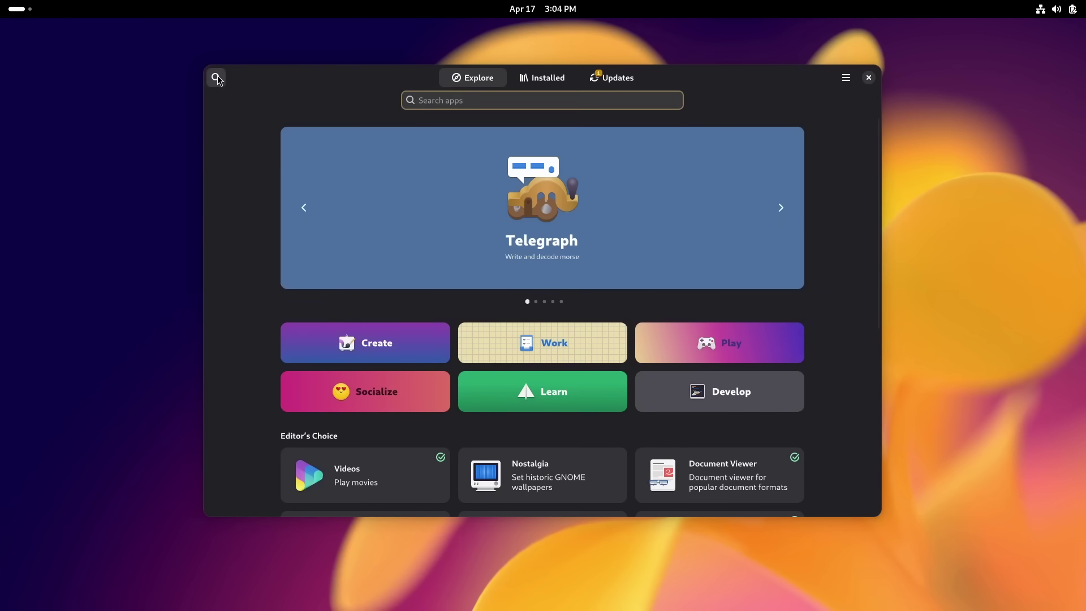
type("thonny")
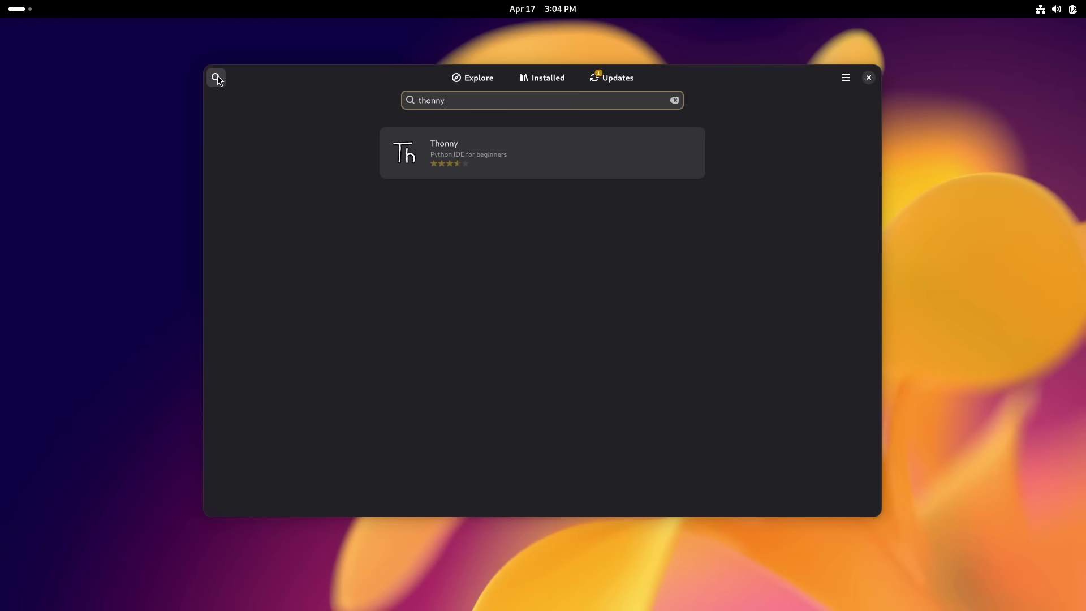
Open Thonny's details page and review its Flathub install source
left_click(471, 168)
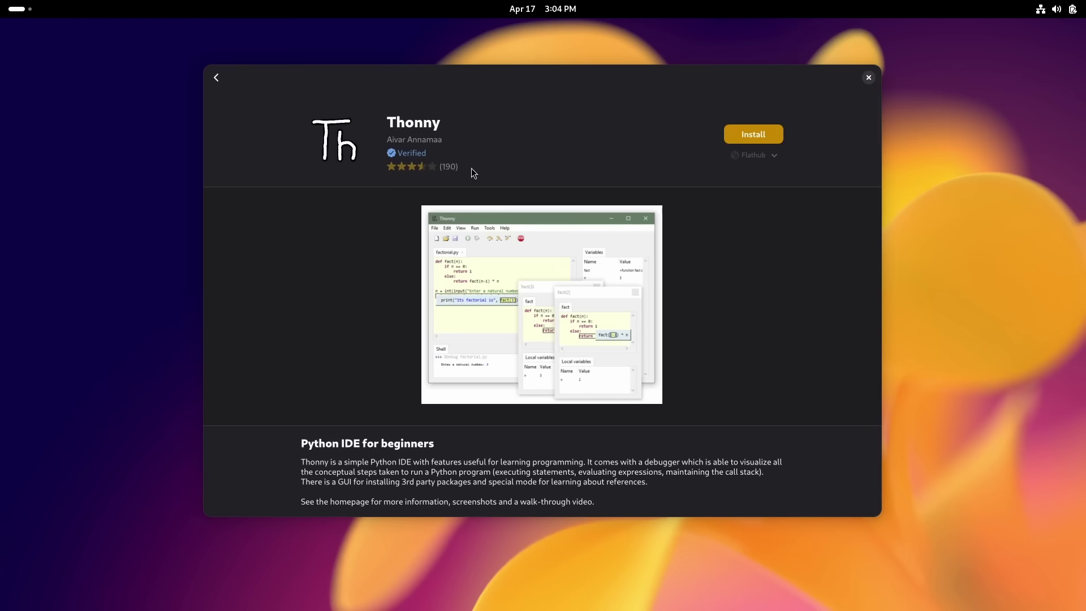
left_click(772, 154)
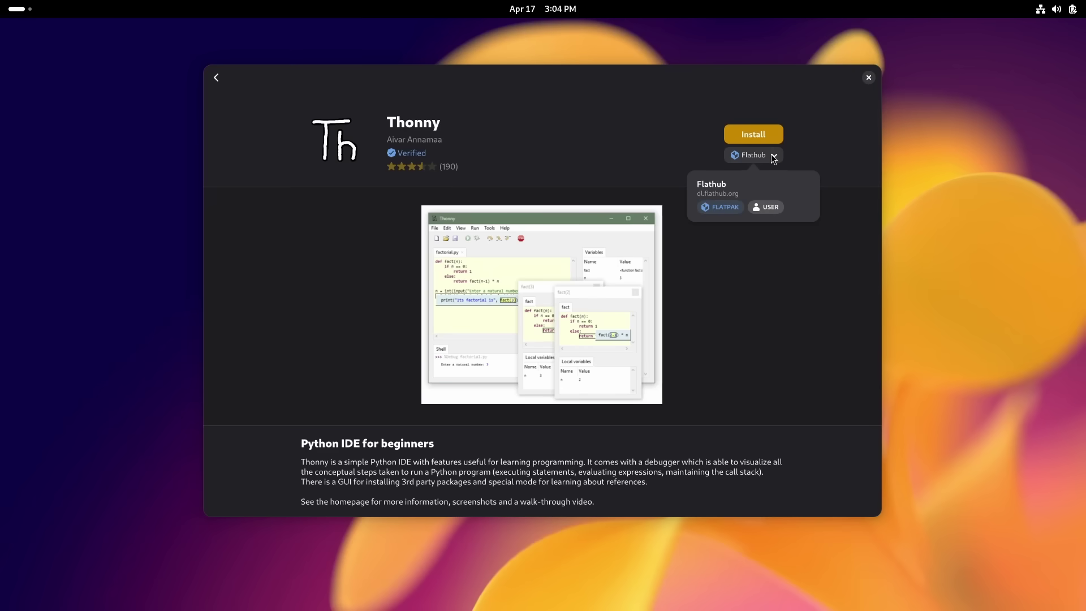
left_click(752, 192)
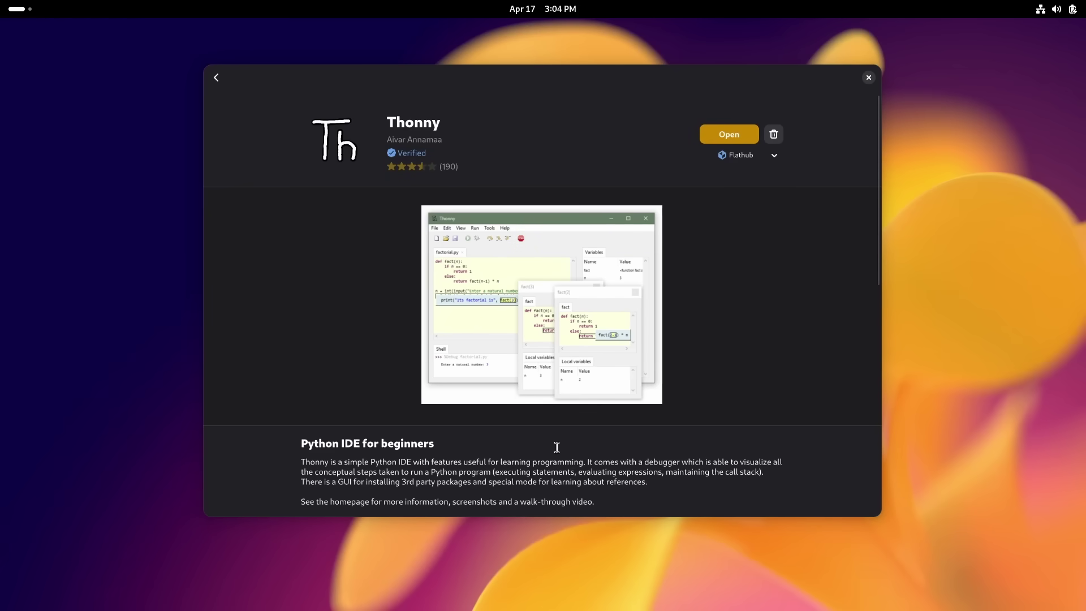
Launch Black Box and move into ~/.local, then ~/.local/share, listing each folder
left_click(17, 9)
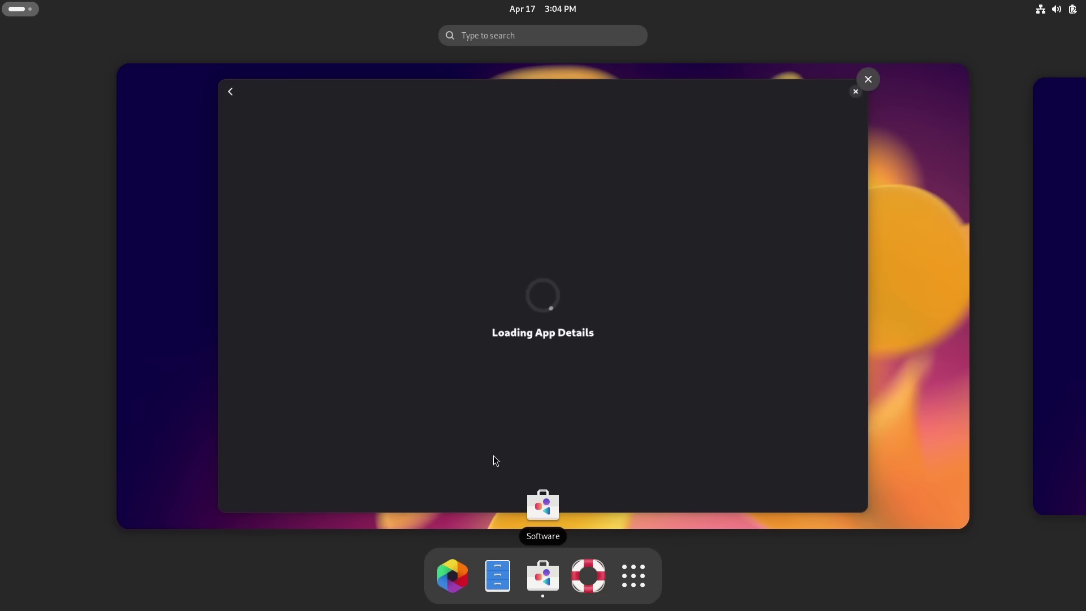
left_click(643, 552)
left_click(696, 233)
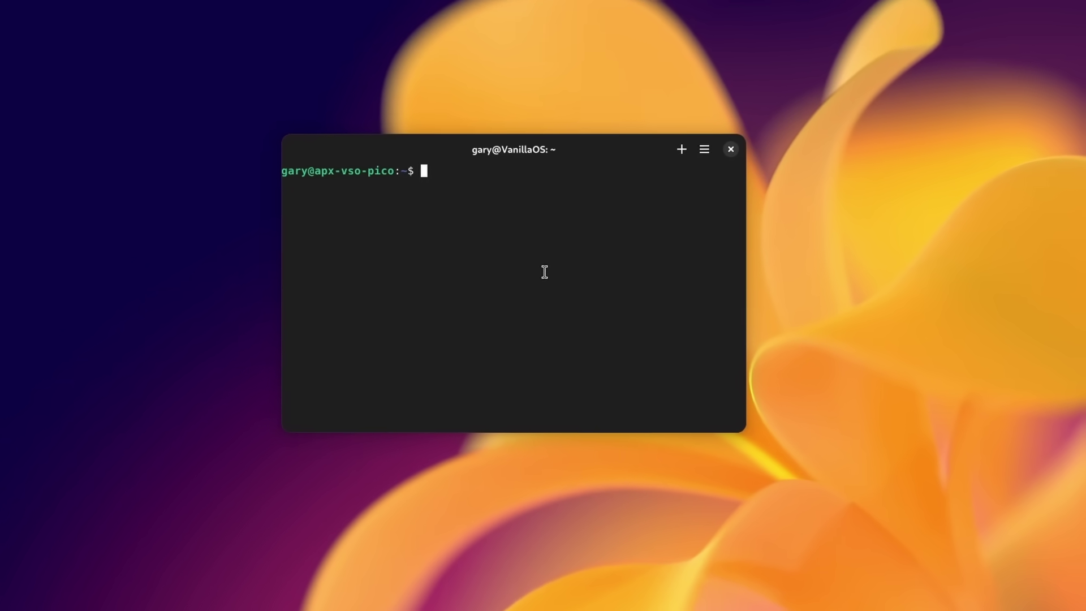
type("cd .local/")
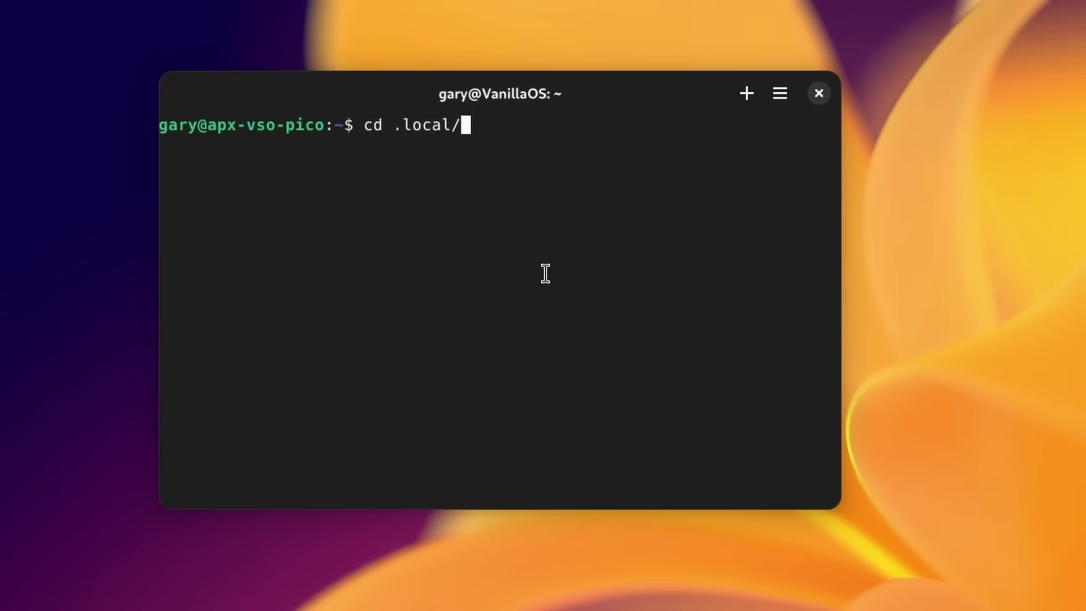
key("Return")
type("ls")
key("Return")
type("cd sh")
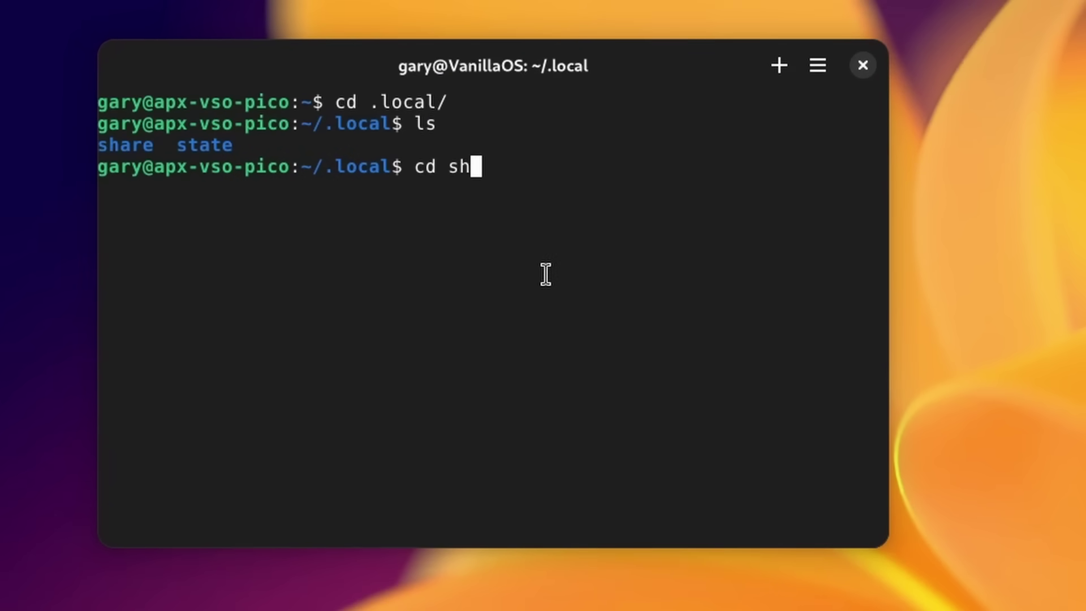
key("Tab")
key("Return")
type("ls")
key("Return")
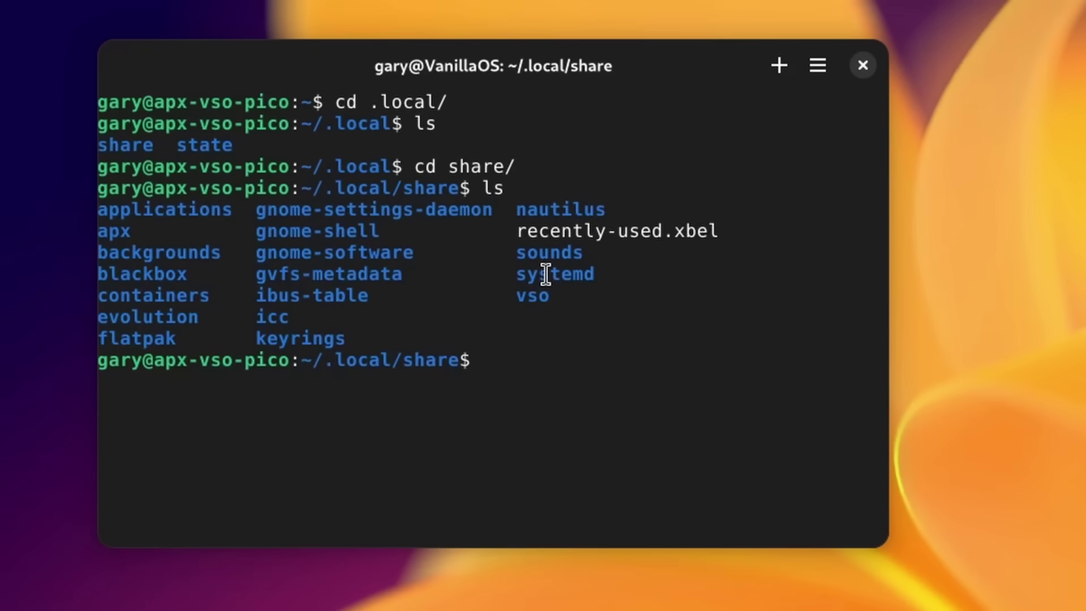
Go into flatpak/app and list the installed Flatpak apps, highlighting org.thonny.Thonny
type("cd fl")
key("Tab")
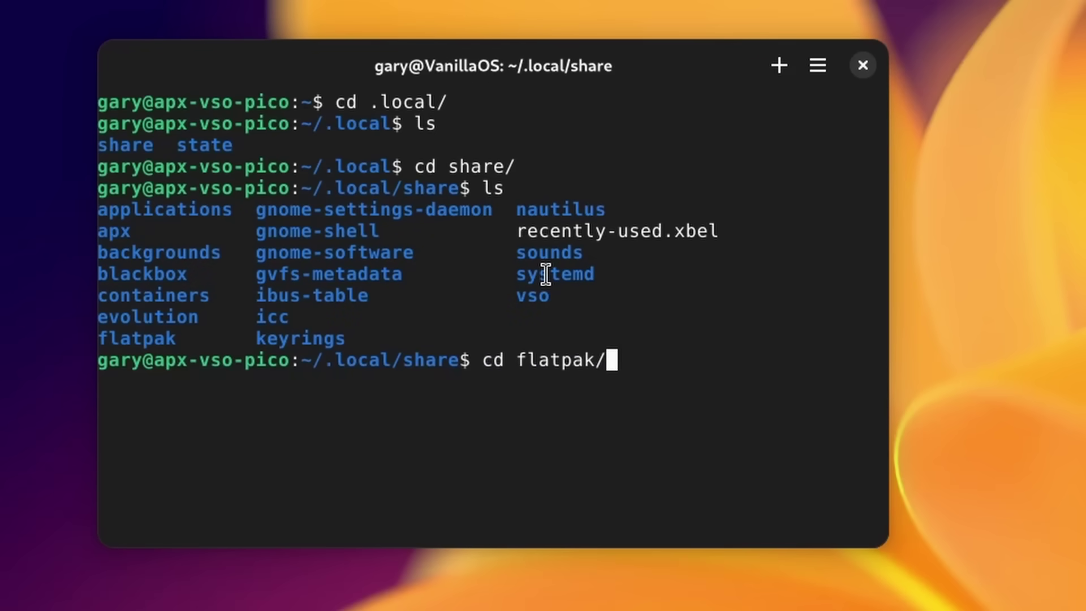
key("Return")
type("ls")
key("Return")
type("cd app")
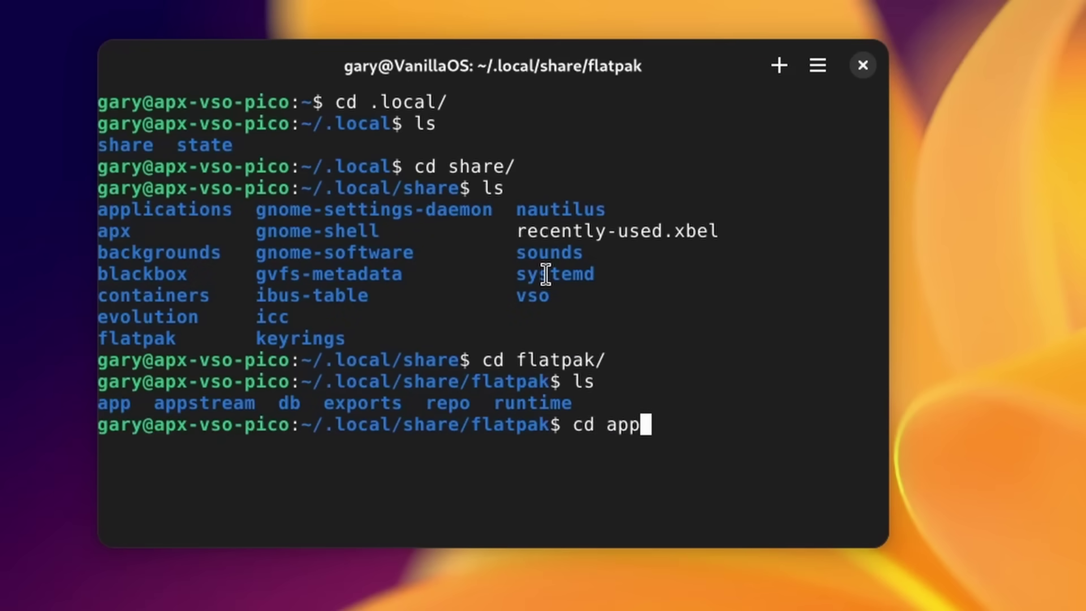
key("Return")
type("ls")
key("Return")
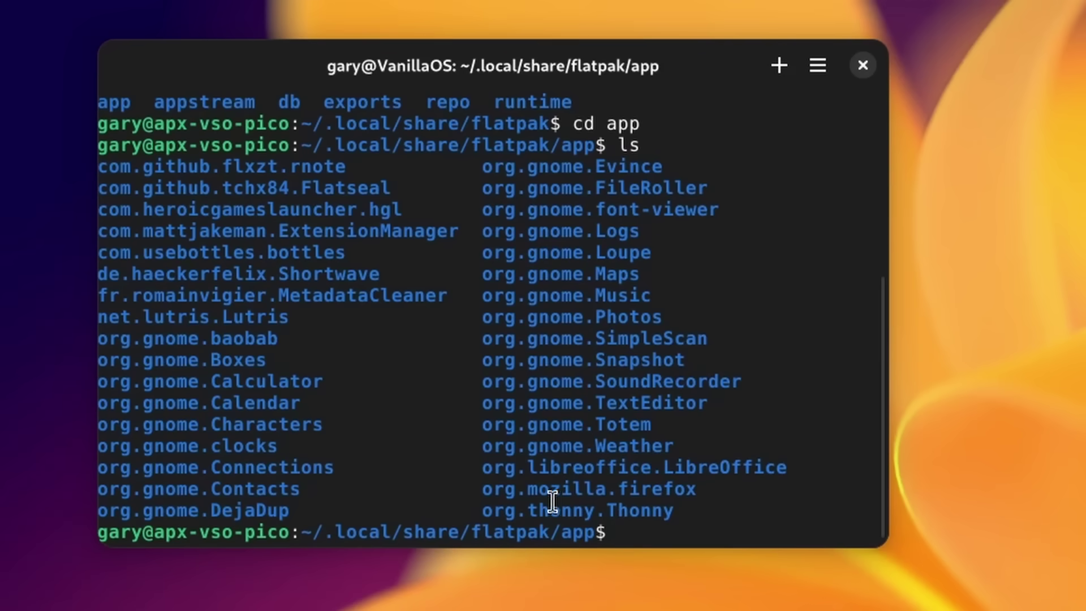
left_click_drag(484, 511, 678, 514)
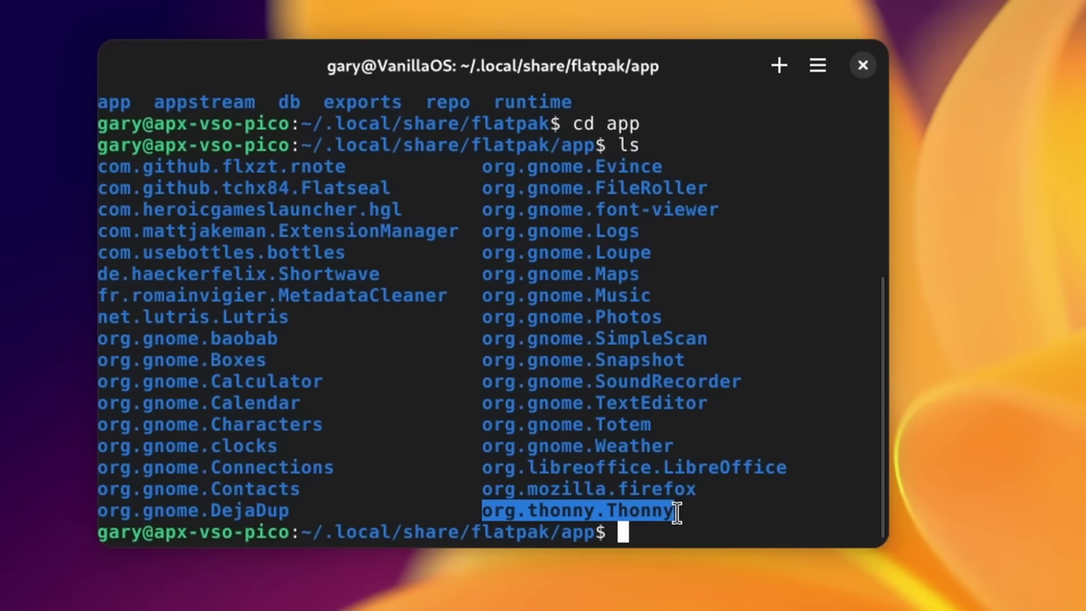
left_click(716, 444)
Move into org.thonny.Thonny and its current folder, listing the contents of each
type("cd o")
key("Tab")
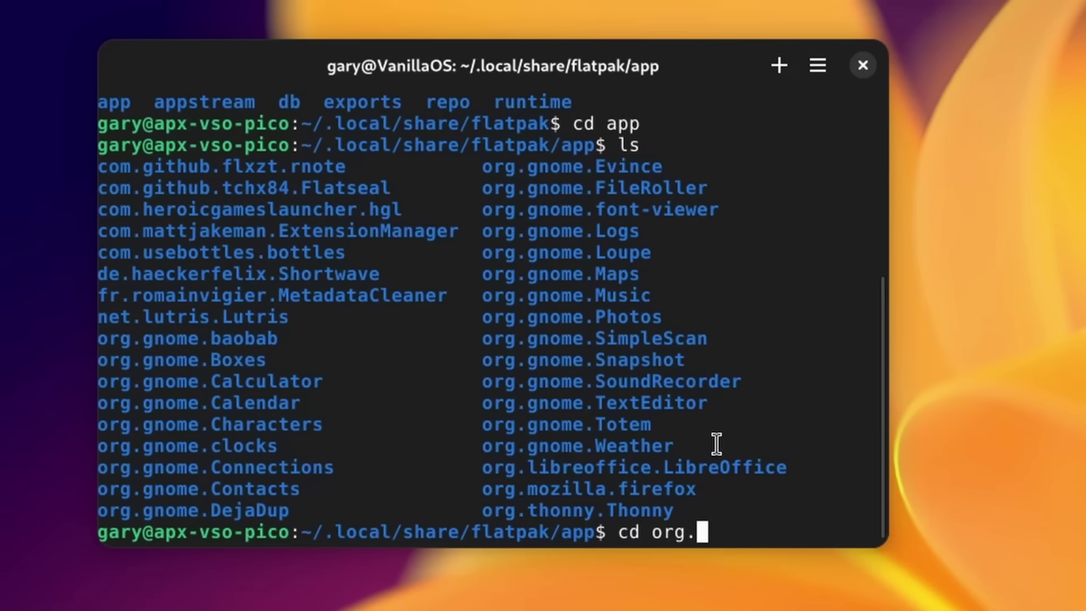
type("t")
key("Tab")
key("Return")
type("ls")
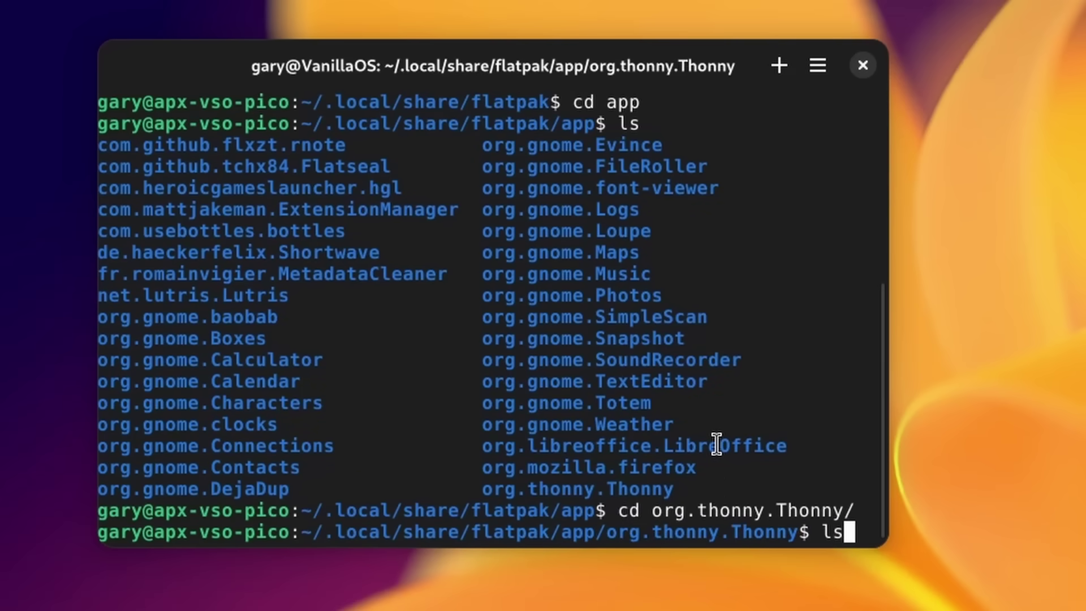
key("Return")
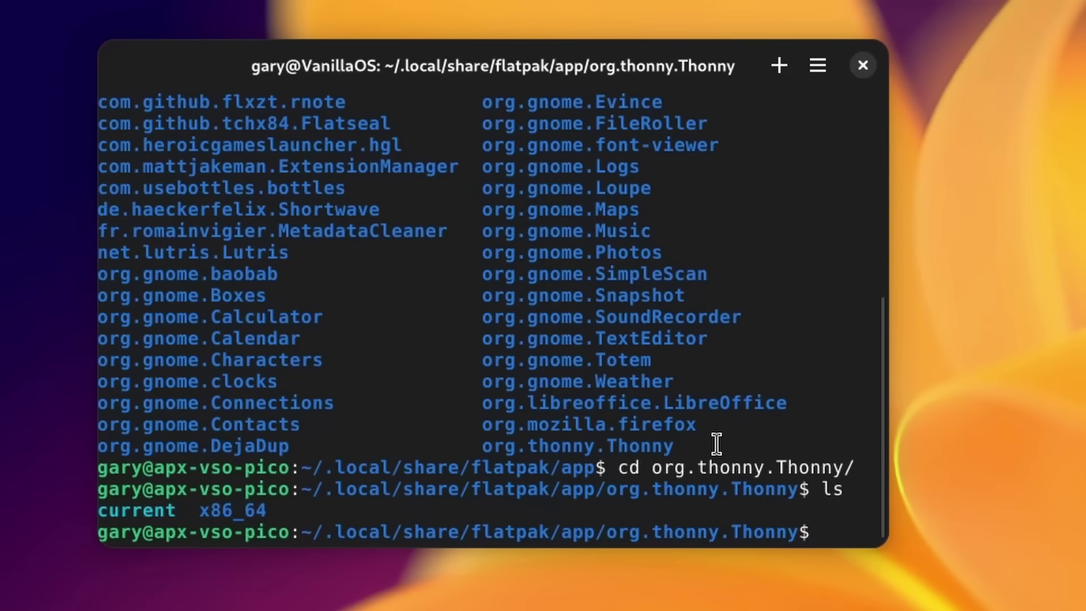
type("cd c")
key("Tab")
key("Return")
type("ls")
key("Return")
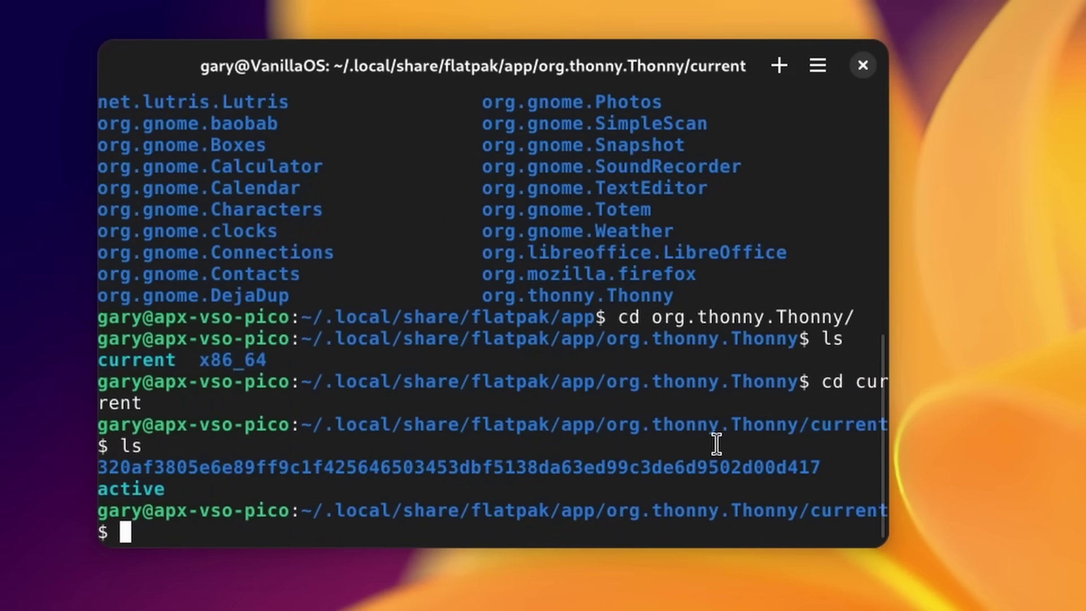
Continue down into the lib folder and list its contents
type("cd active")
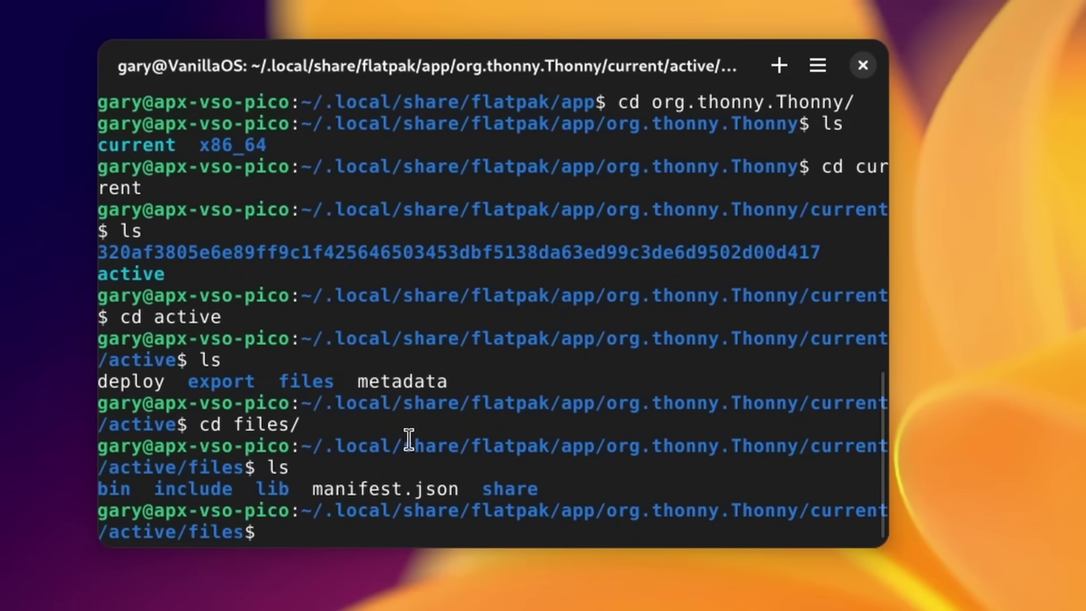
type("cd ki")
key("BackSpace")
key("BackSpace")
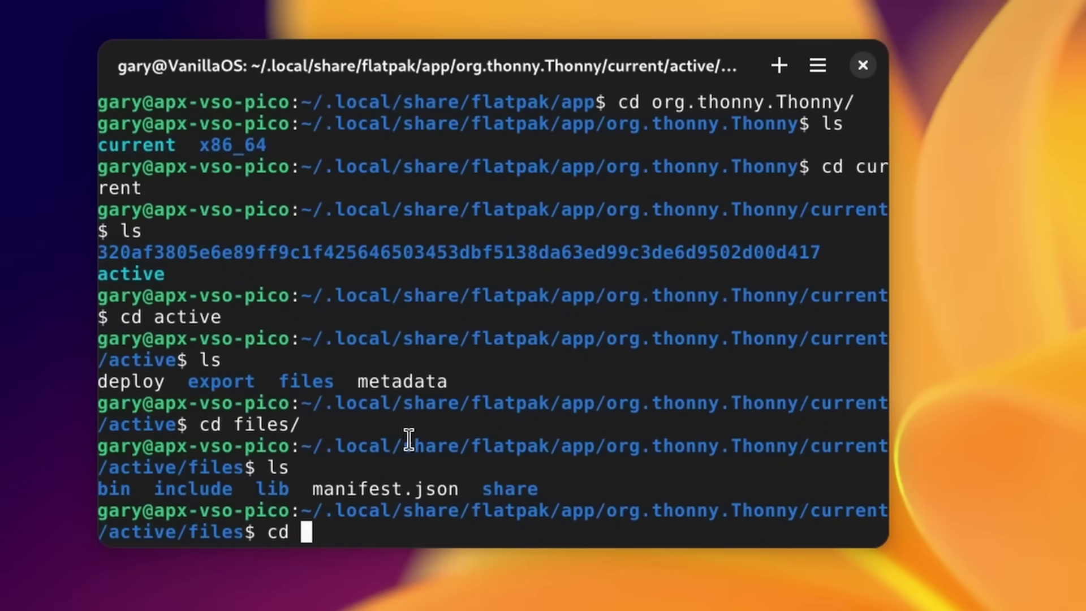
type("lkib")
key("BackSpace")
key("BackSpace")
key("BackSpace")
type("ib")
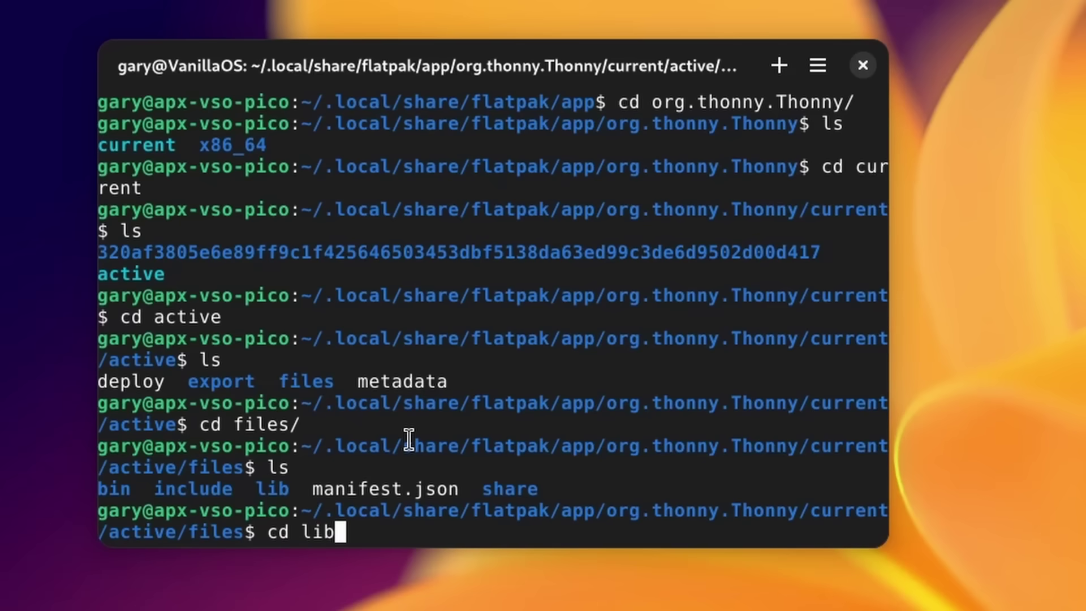
key("Return")
type("ls")
key("Return")
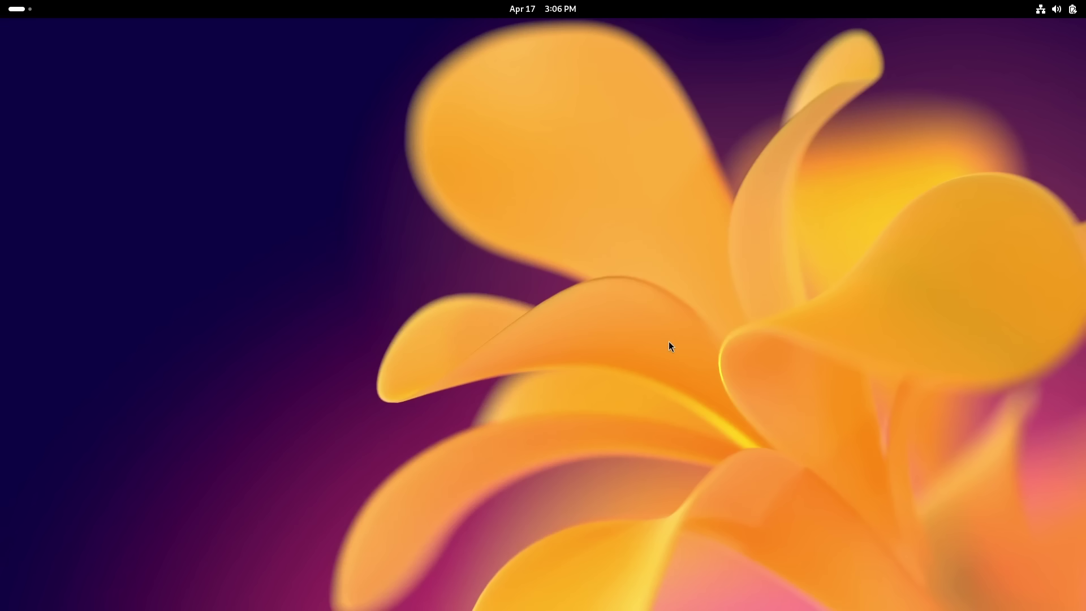
Launch the Apx app from the Show Apps grid
key("super")
left_click(633, 573)
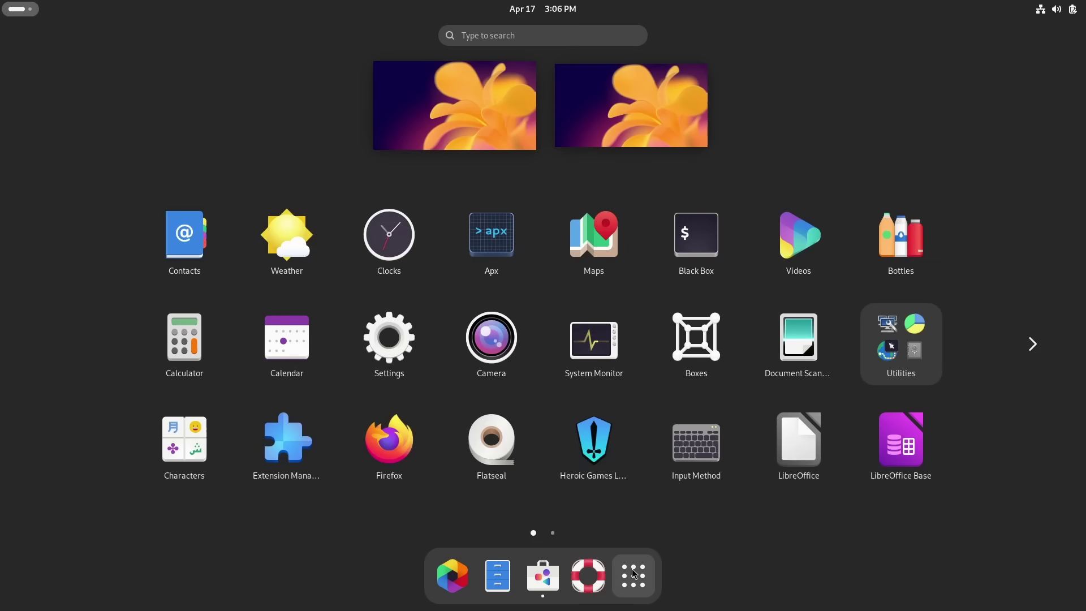
left_click(505, 241)
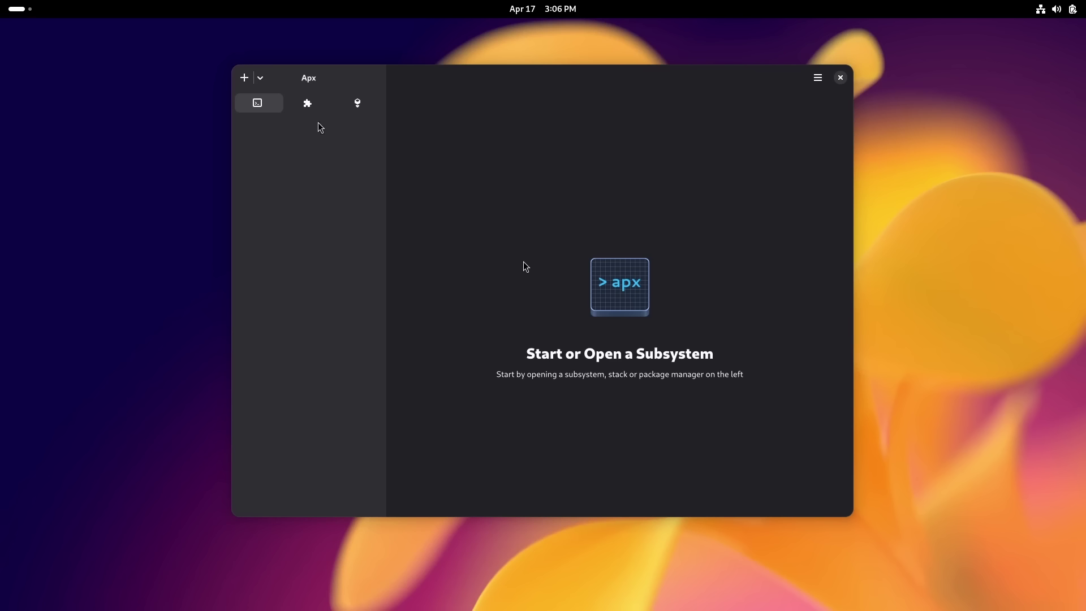
Create a new subsystem named Ubuntu using the ubuntu stack
left_click(262, 78)
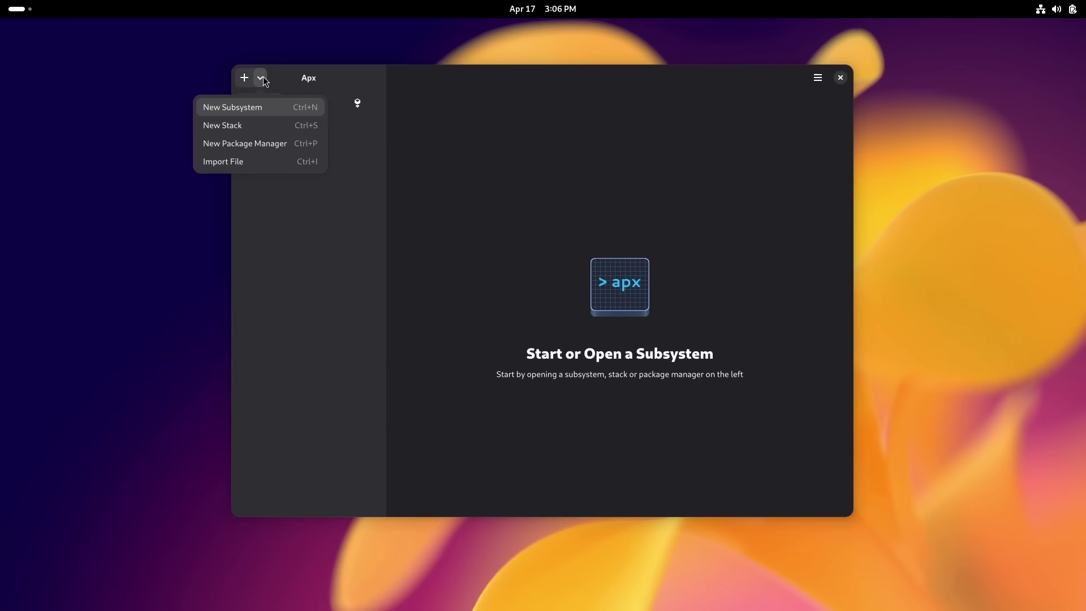
left_click(258, 108)
left_click(485, 249)
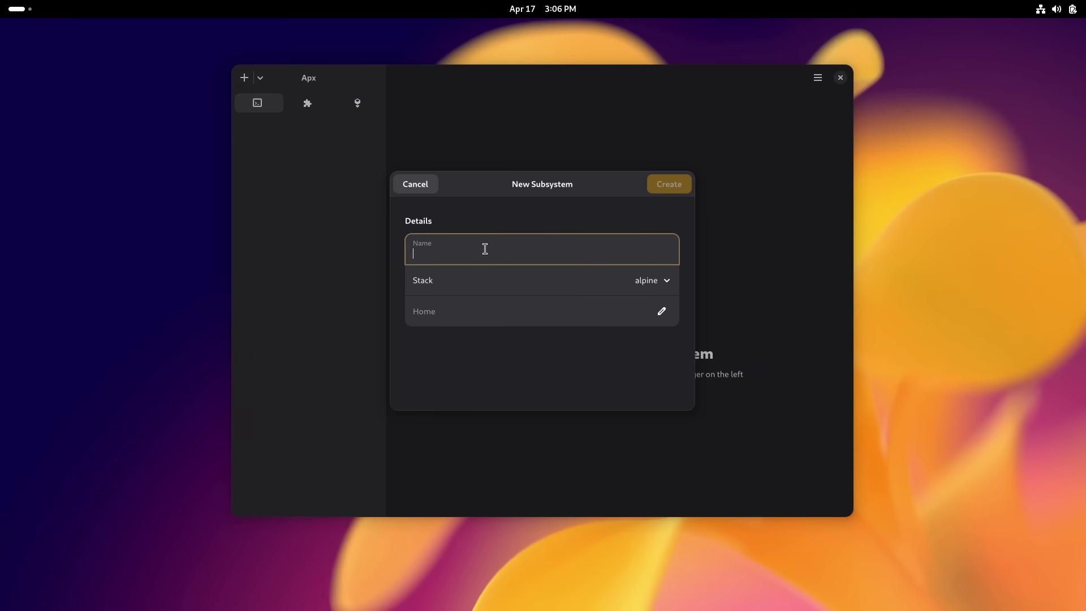
type("Ubuntu")
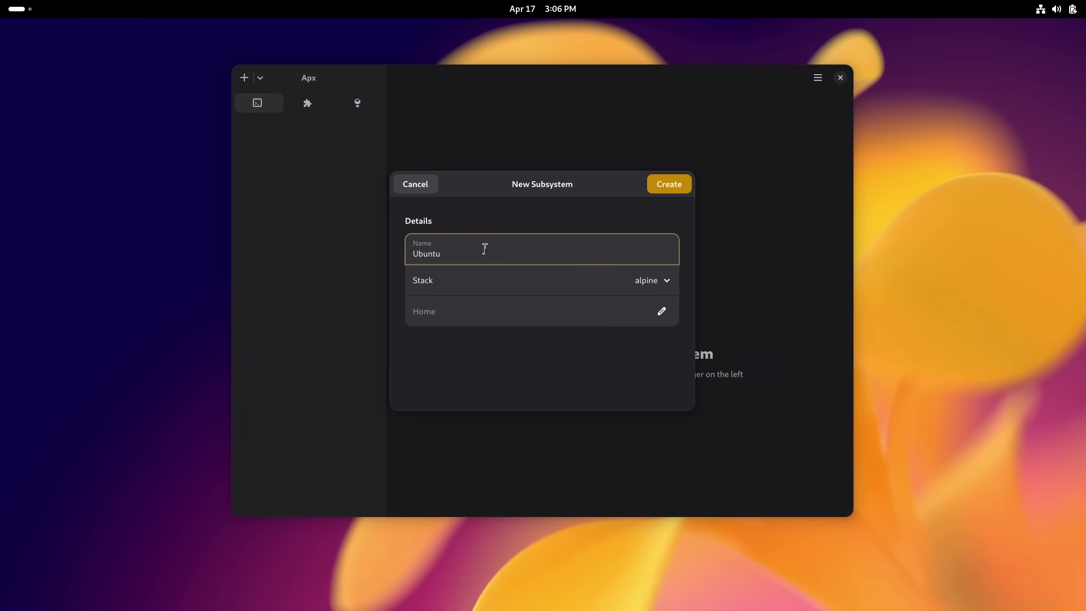
left_click(667, 283)
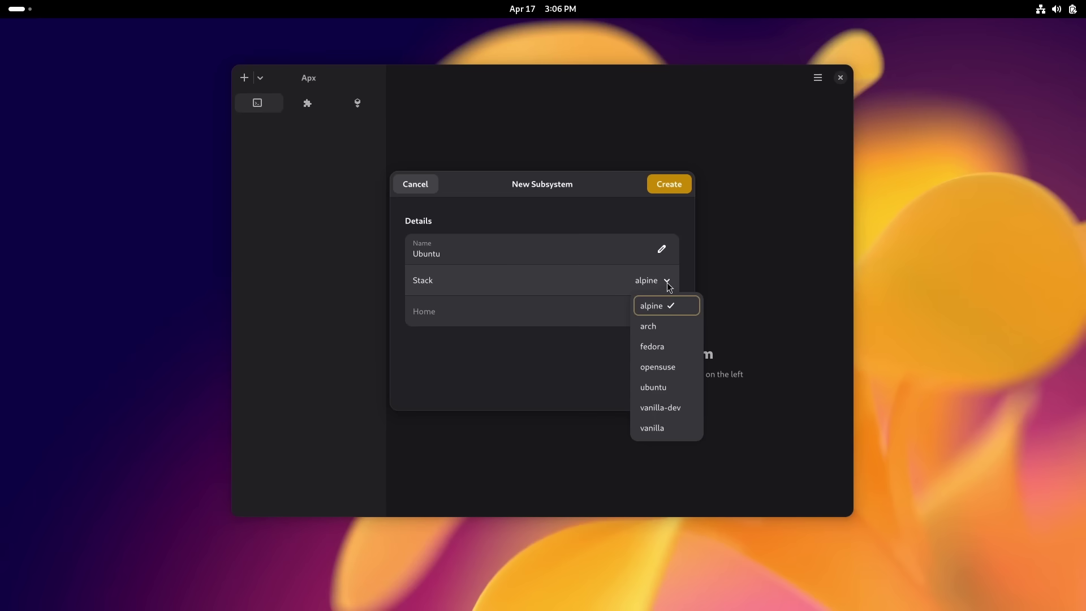
left_click(669, 388)
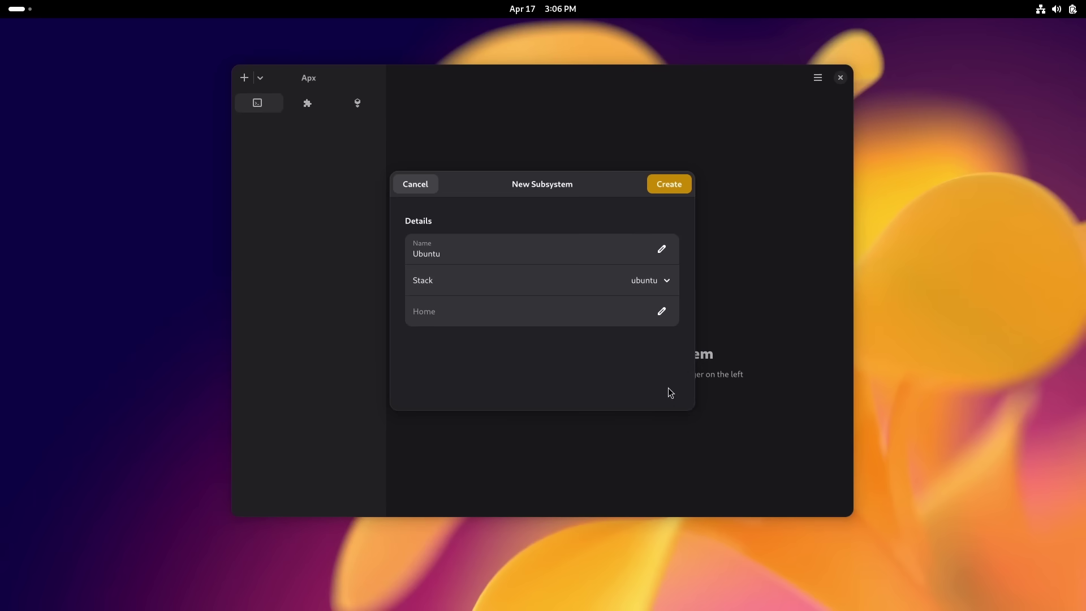
left_click(667, 281)
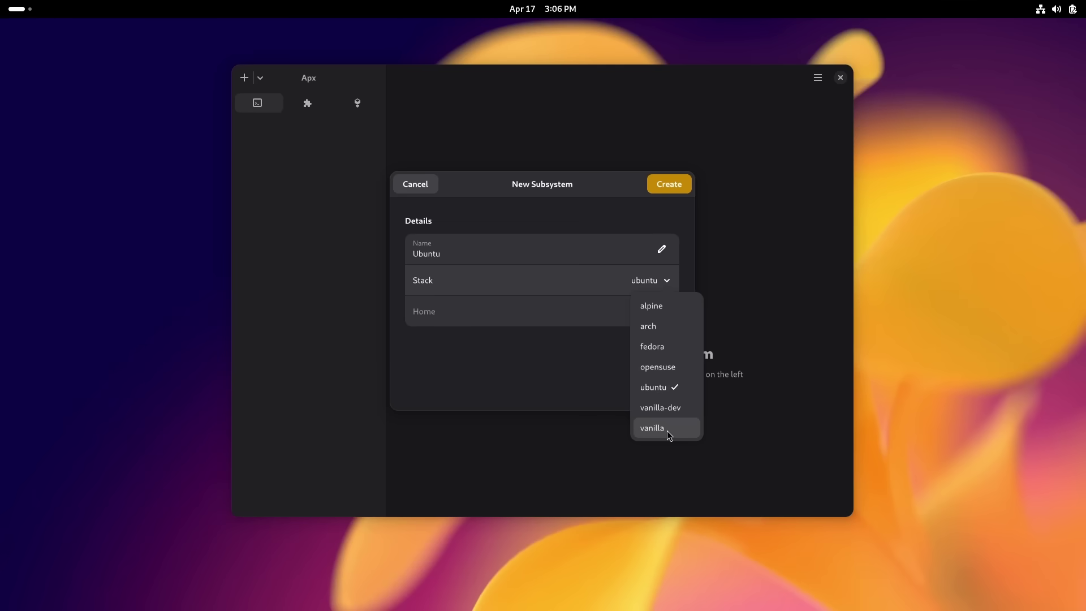
left_click(670, 191)
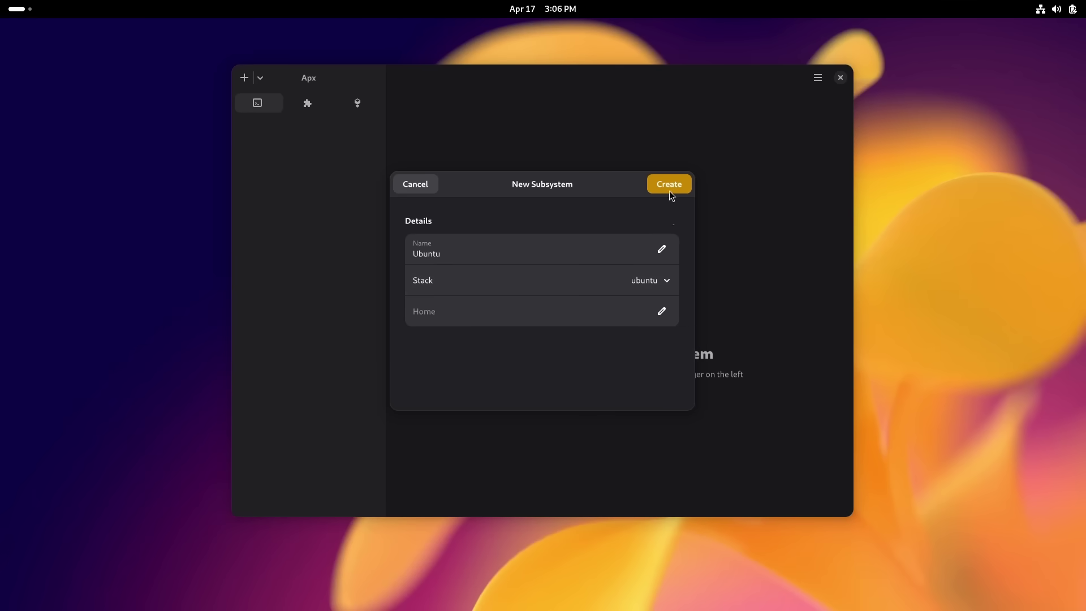
left_click(668, 181)
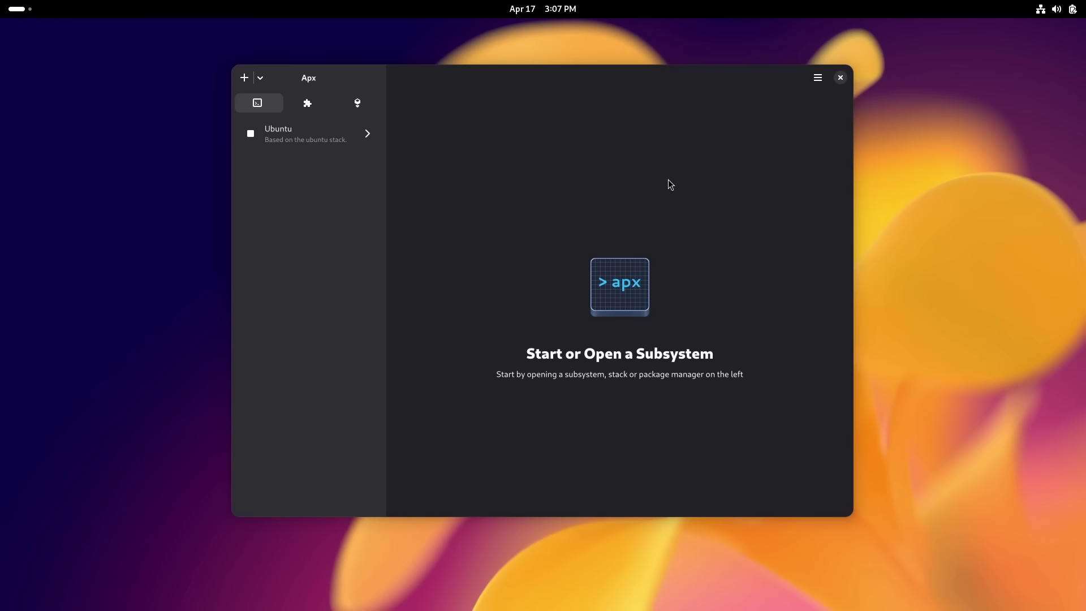
Launch Black Box and run 'apx Ubuntu enter' to set up and enter the container
left_click(25, 15)
left_click(658, 576)
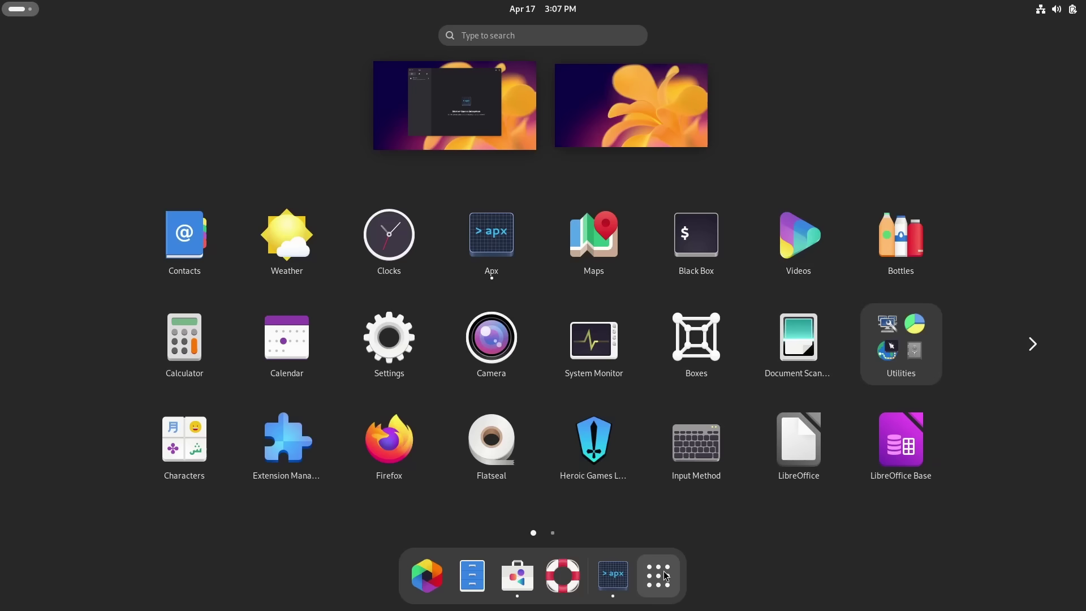
left_click(701, 241)
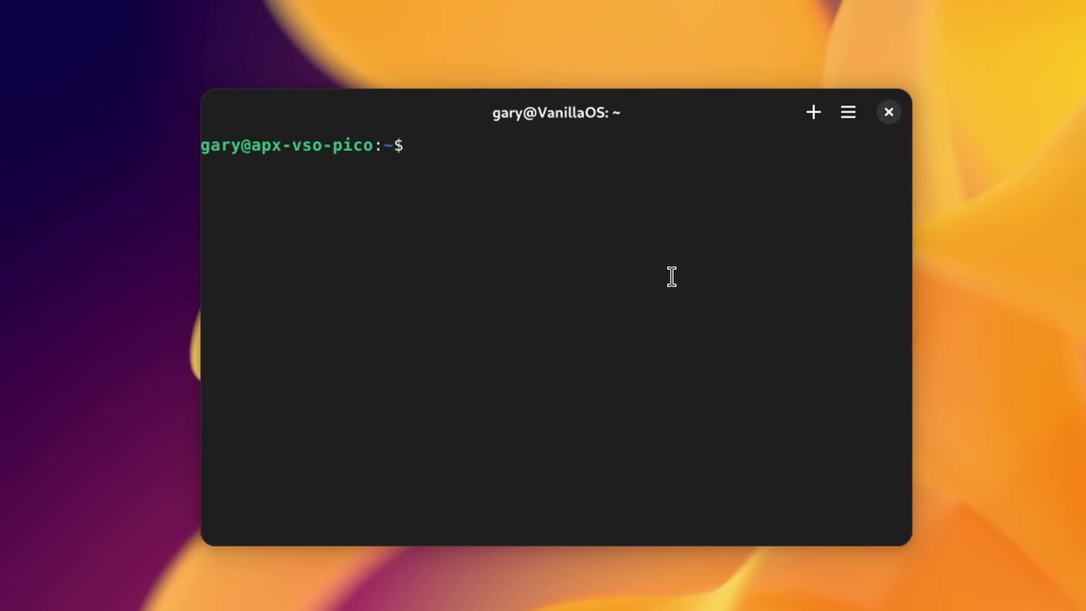
type("apx Ubuntu enter")
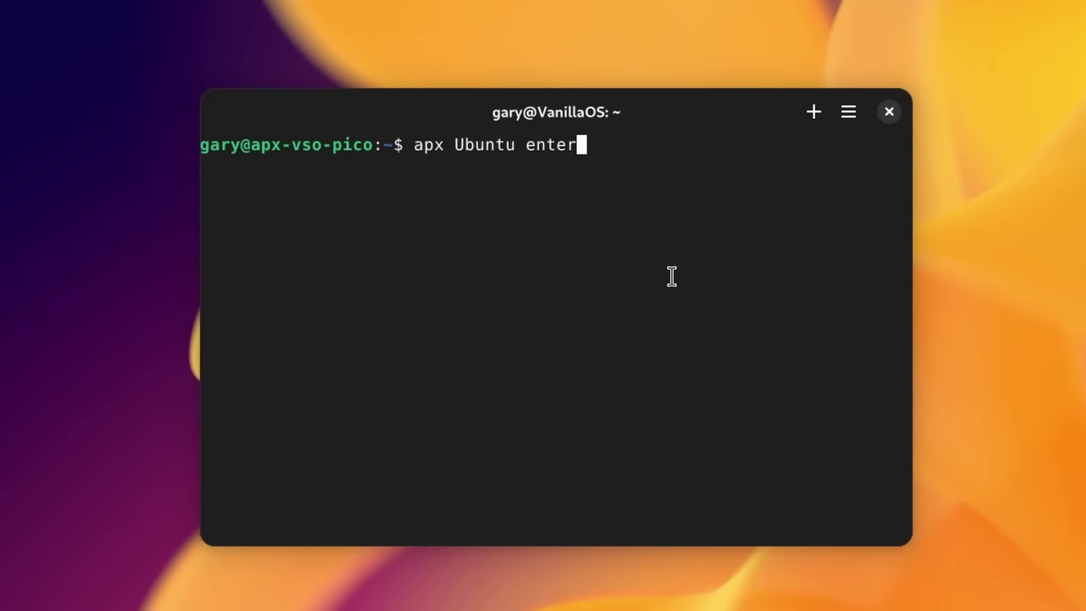
key("Return")
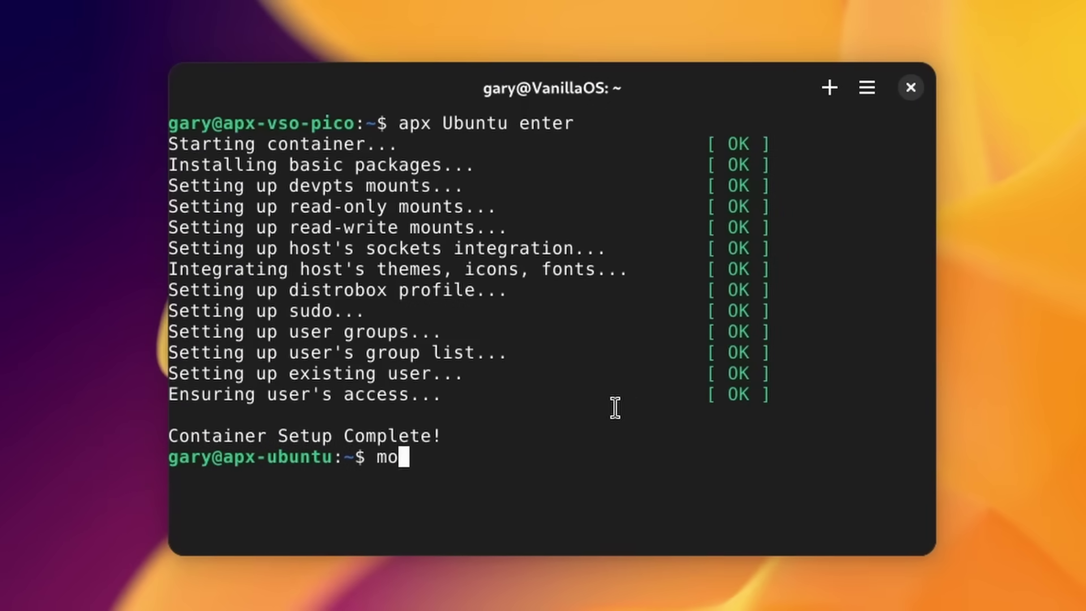
Show /etc/os-release and pick out the Ubuntu name and 24.04 version
type("etc")
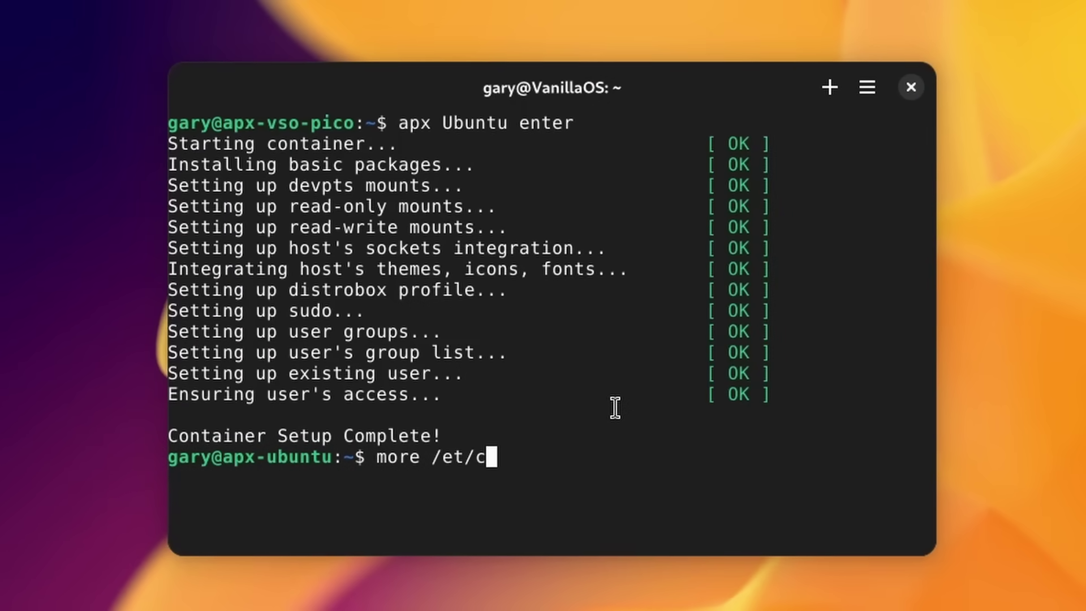
key("BackSpace")
type("c/os")
key("Tab")
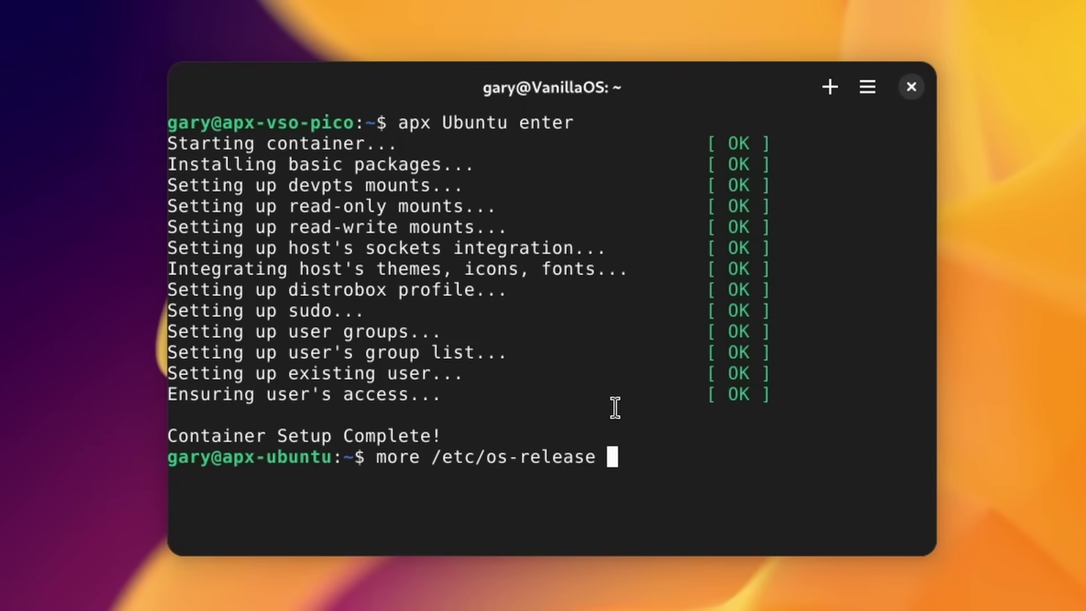
key("Return")
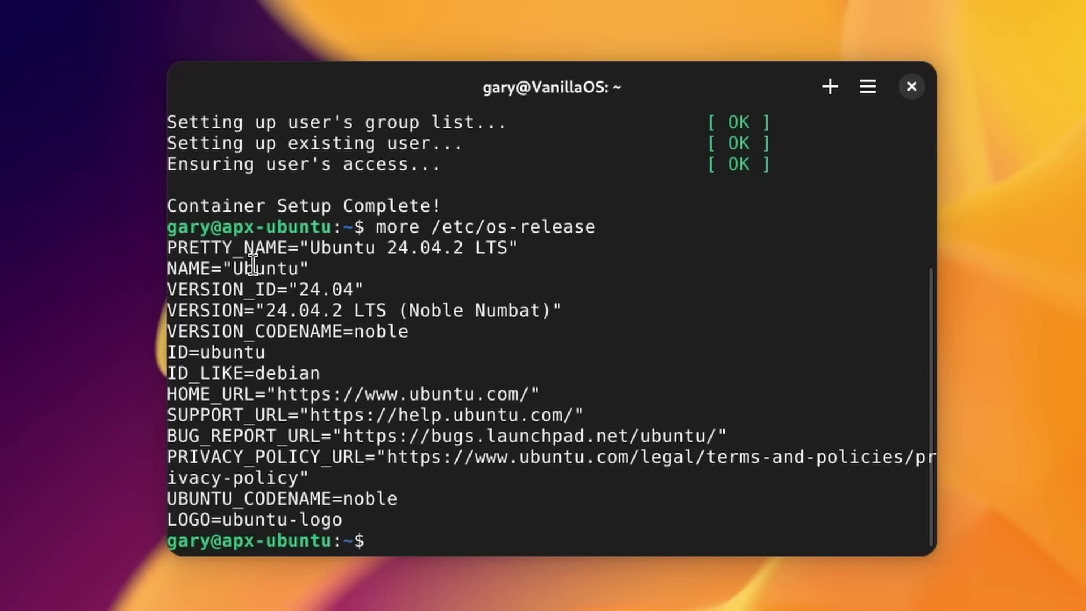
double_click(253, 268)
left_click_drag(306, 291, 371, 291)
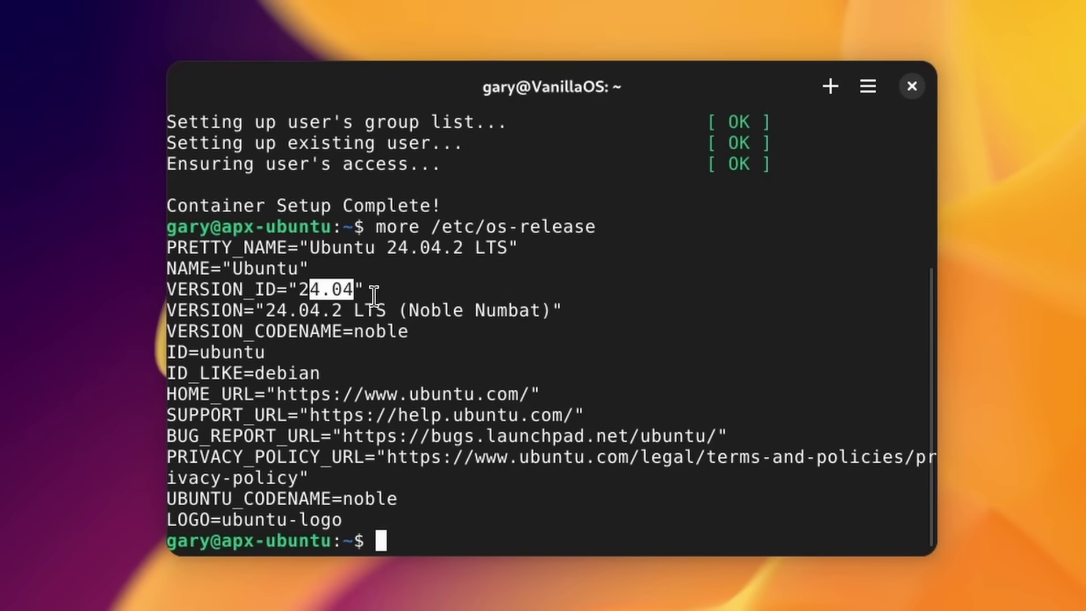
left_click(761, 312)
Run 'sudo apt update', then 'sudo apt install htop', answering y
type("sudo")
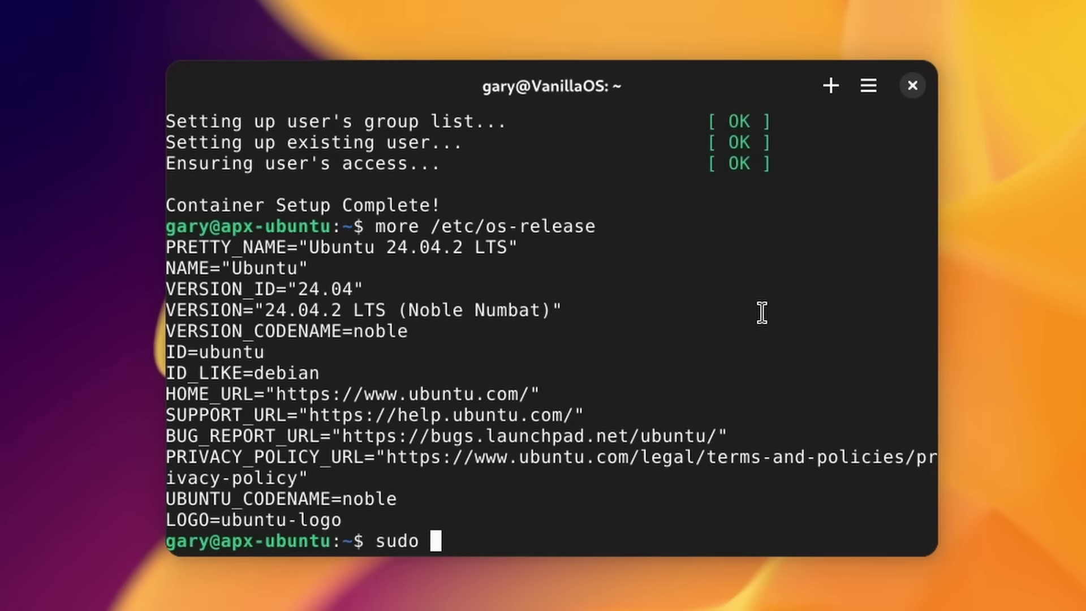
type(" apt up=dat")
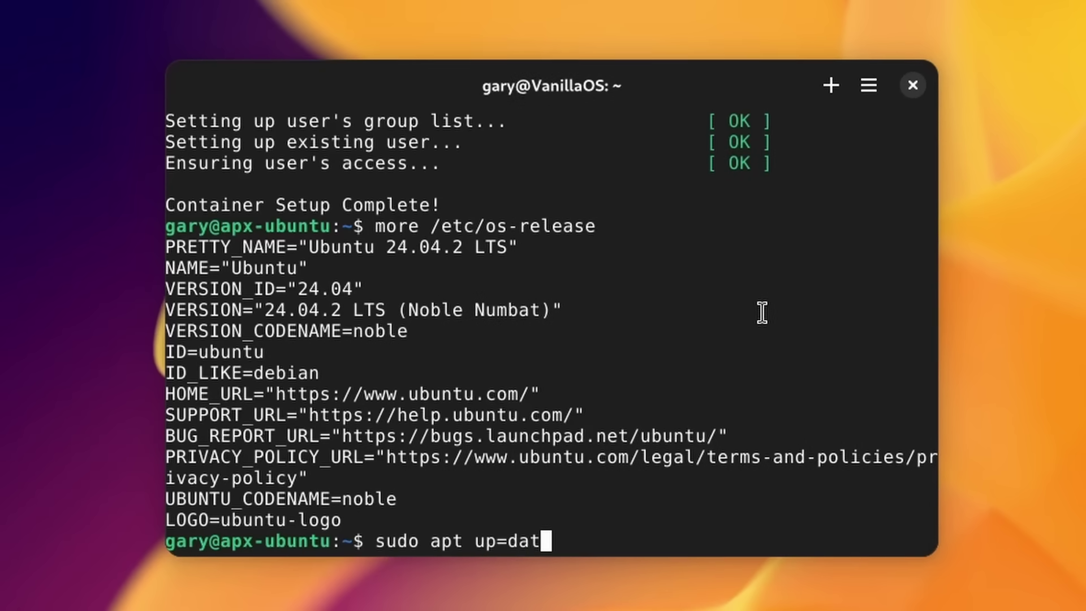
key("BackSpace")
key("BackSpace")
key("BackSpace")
key("BackSpace")
type("date")
key("Return")
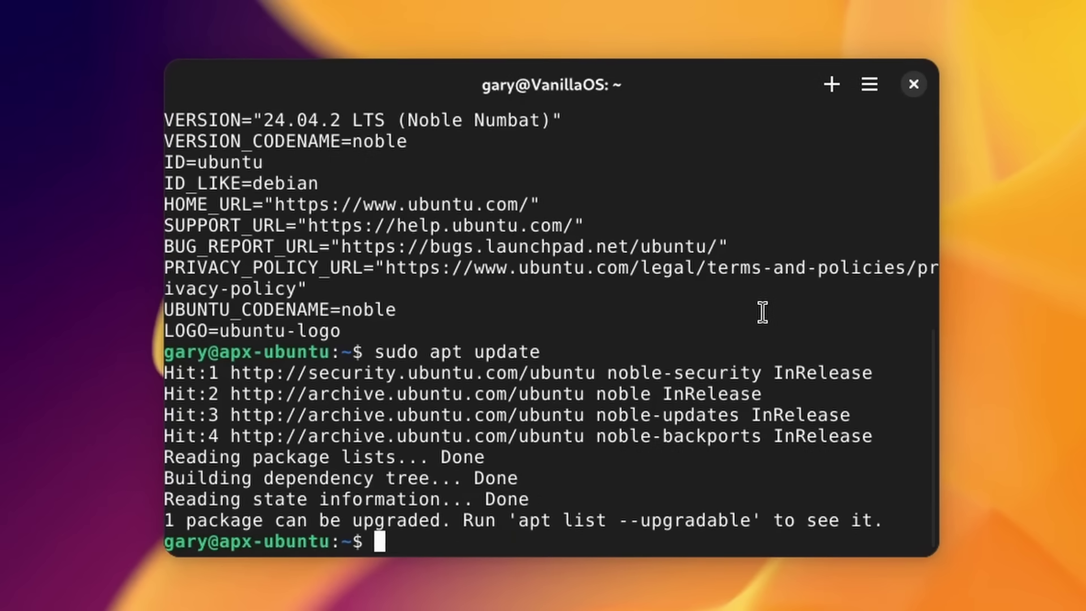
type("sudo apt insta")
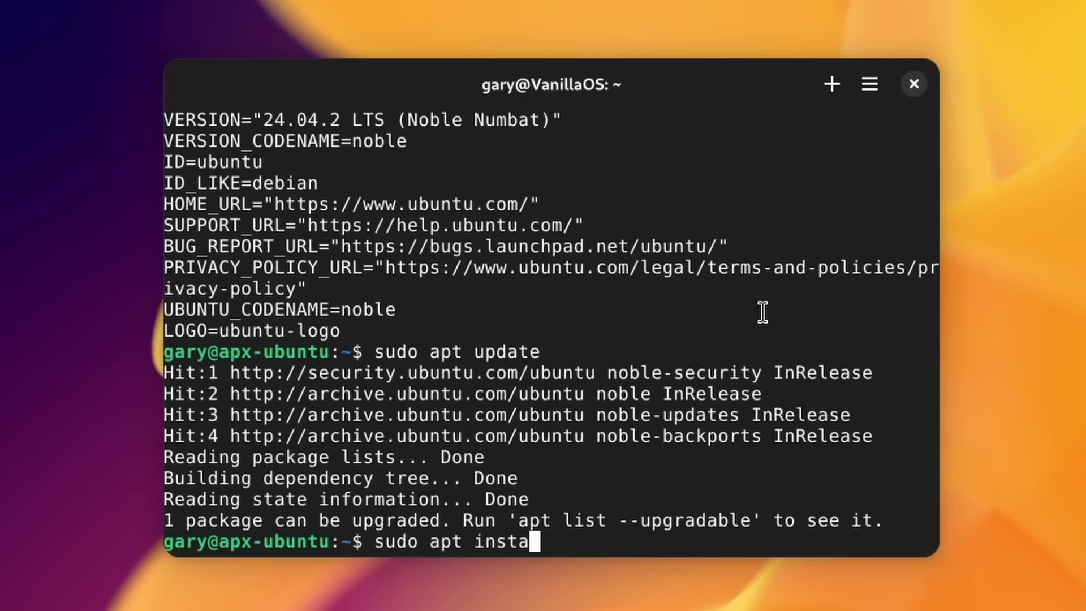
type("ll htop")
key("Return")
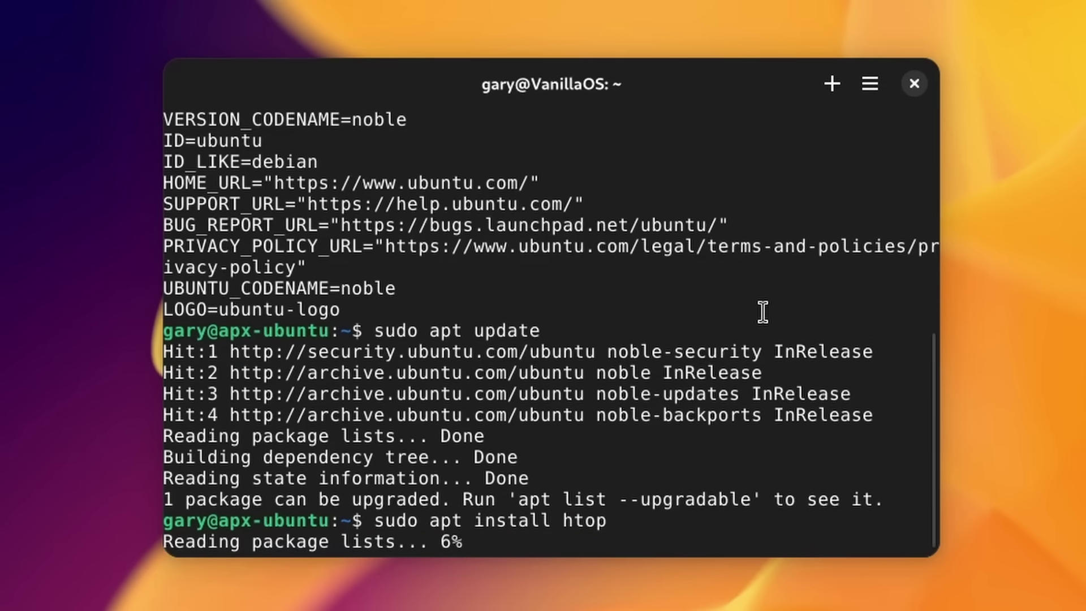
type("y")
key("Return")
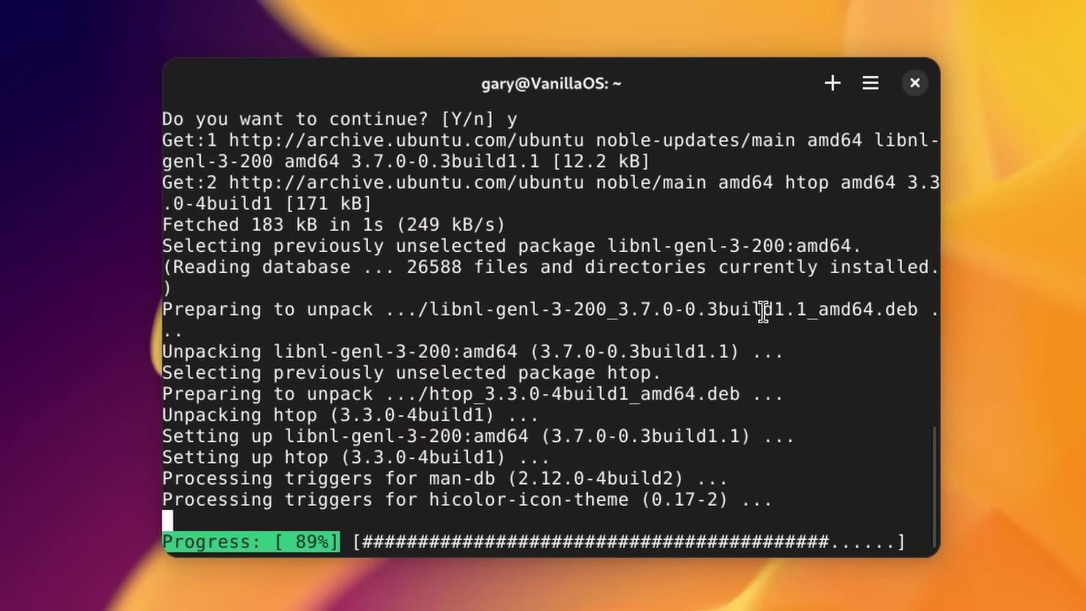
Run htop, then quit it with q back to the shell prompt
type("htop")
key("Return")
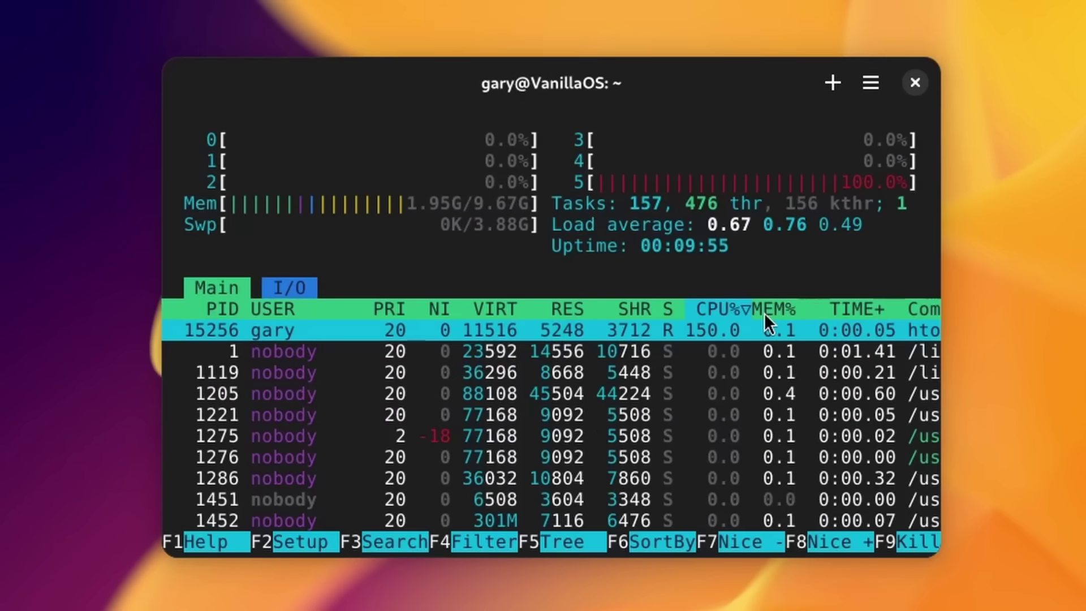
key("q")
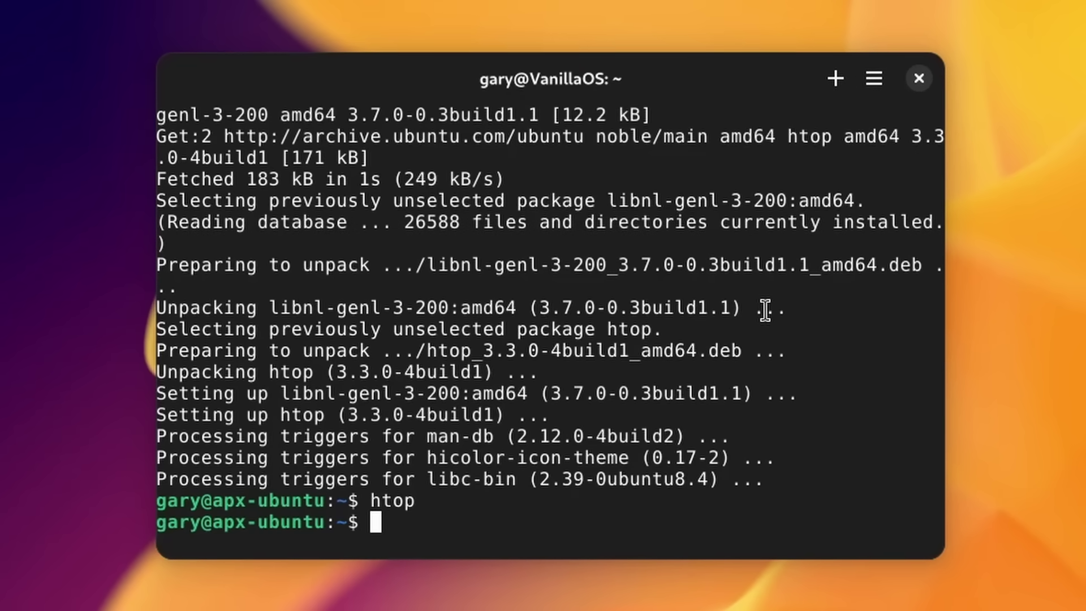
Clear the screen, run 'touch hello.txt' in the home folder, and confirm it with ls
key("ctrl+l")
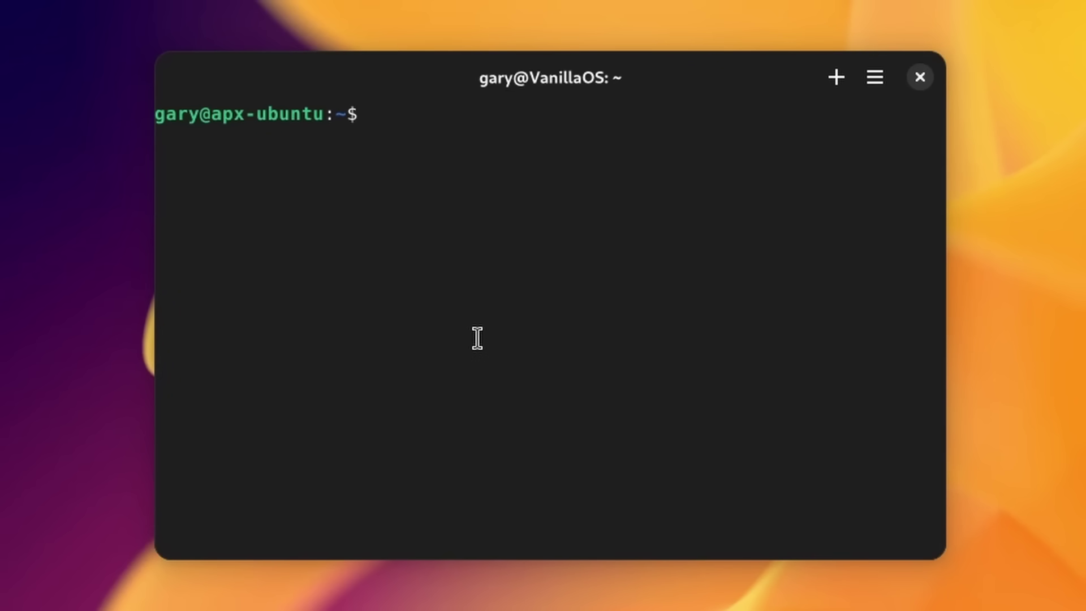
type("ls")
key("Return")
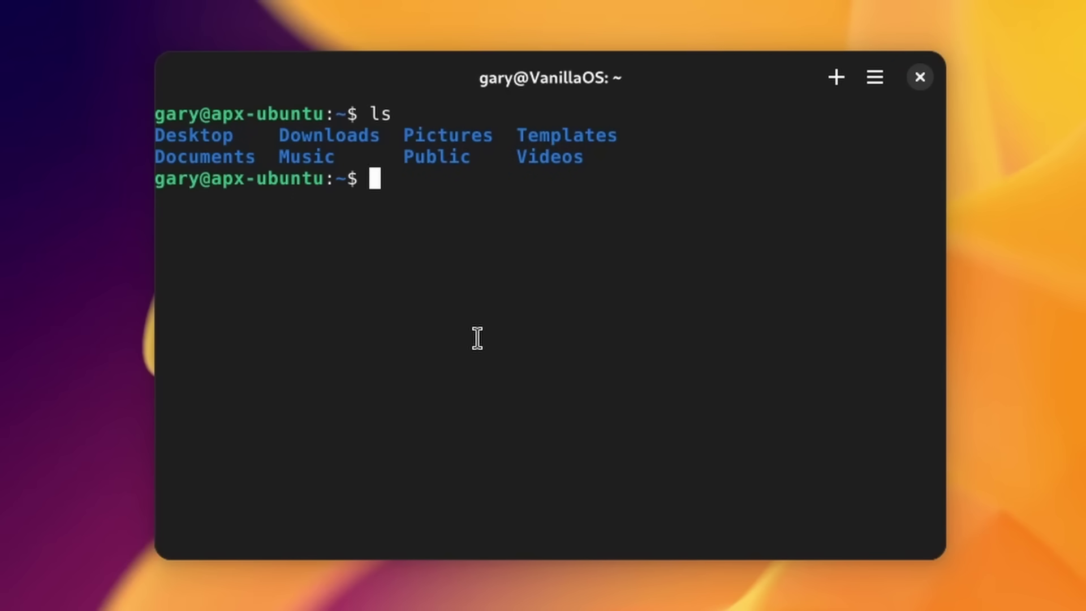
type("touch hello,.t")
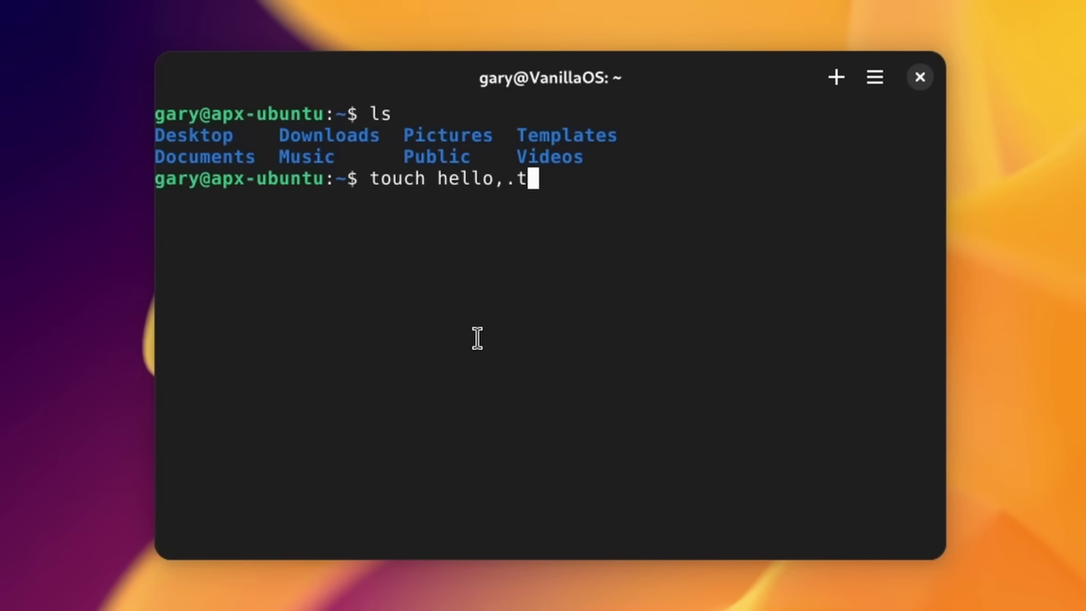
key("BackSpace")
key("BackSpace")
key("BackSpace")
type(".txt")
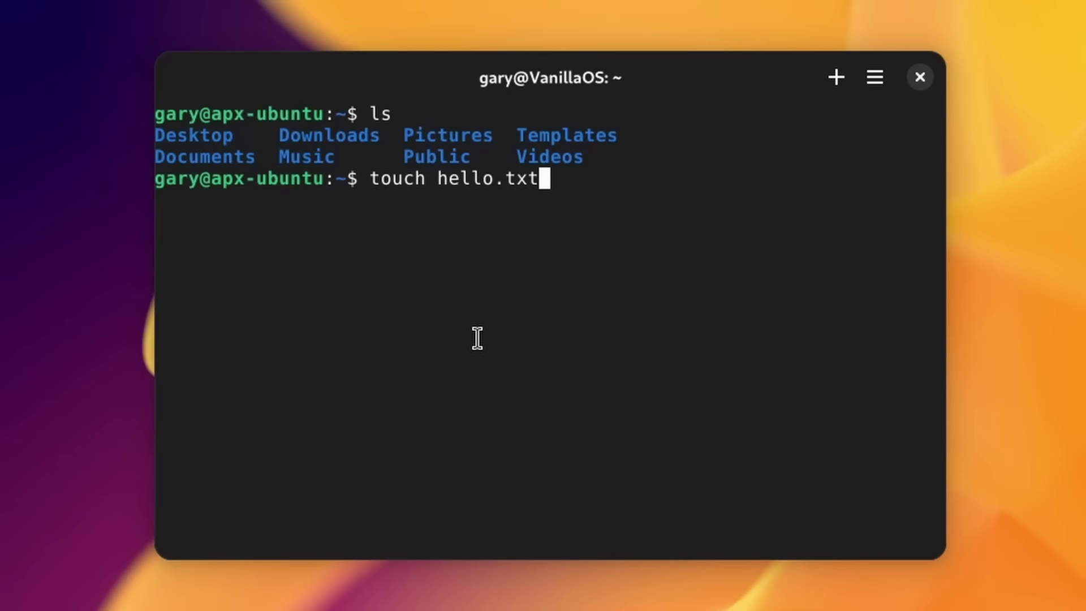
key("Return")
type("l")
key("Return")
type("ls")
key("Return")
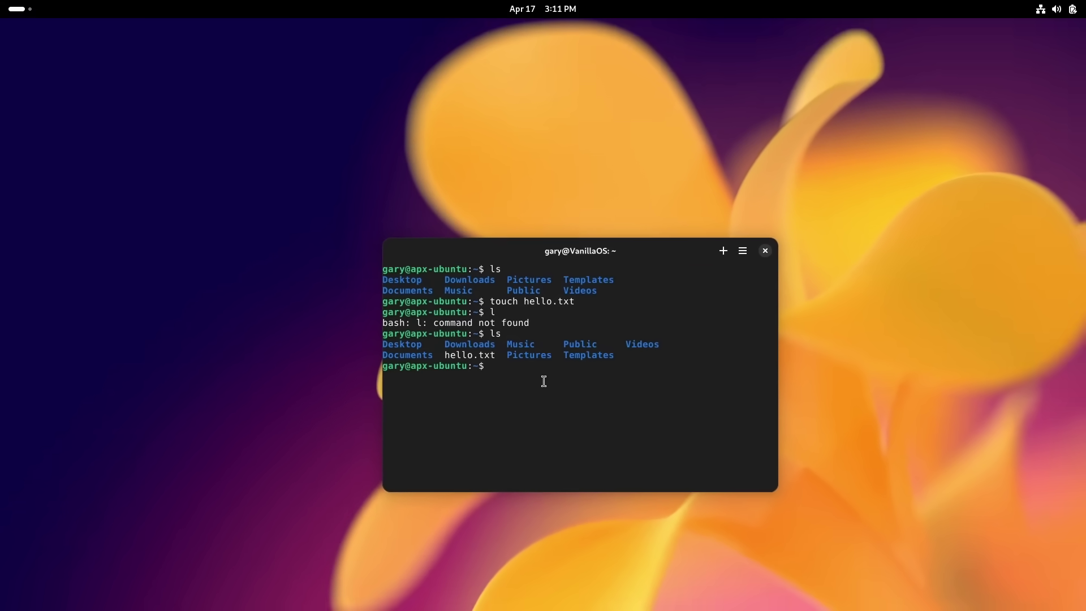
Select hello.txt in the host Home folder to check its 0-byte size, then switch between terminal and Files
key("super")
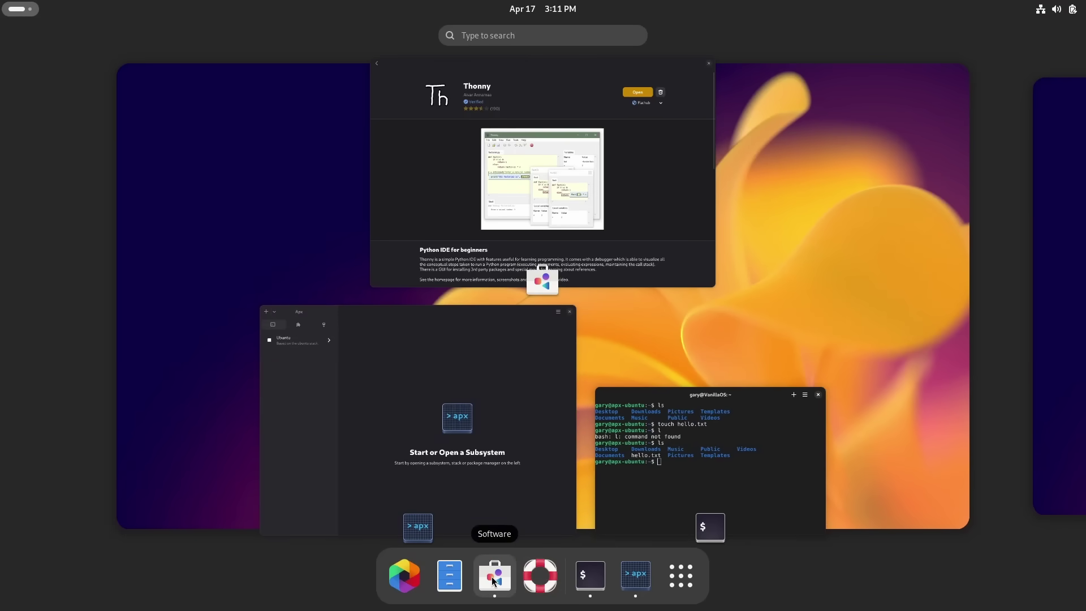
key("super")
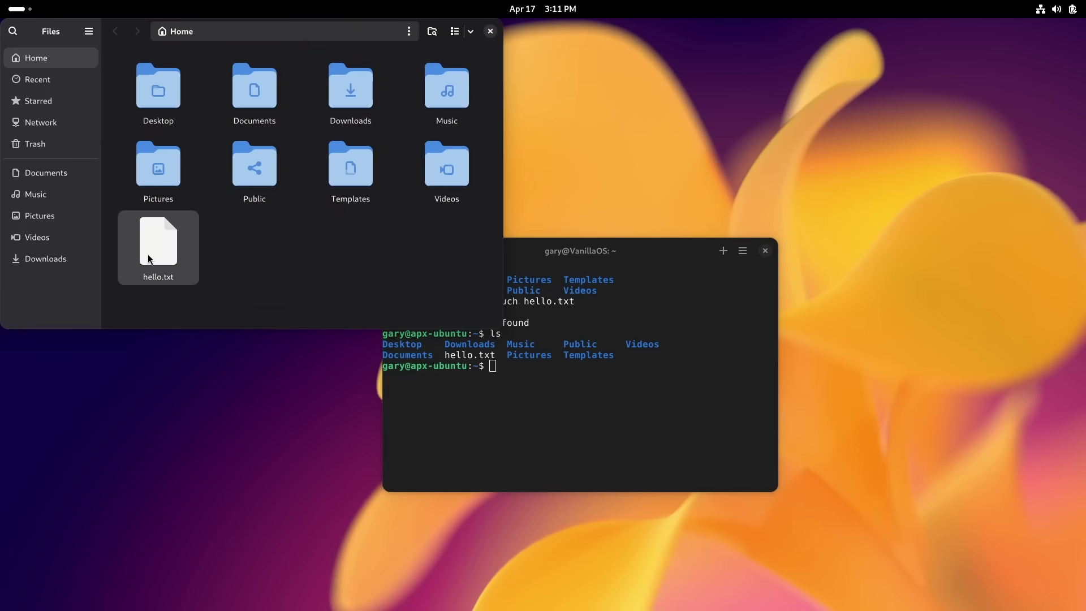
left_click(150, 259)
left_click(299, 258)
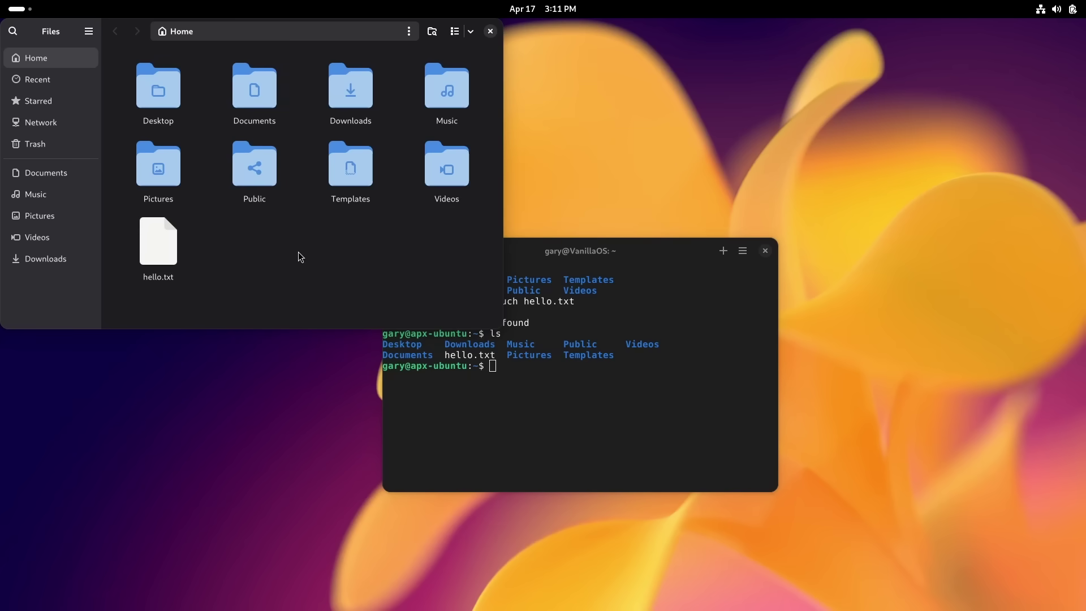
left_click(613, 377)
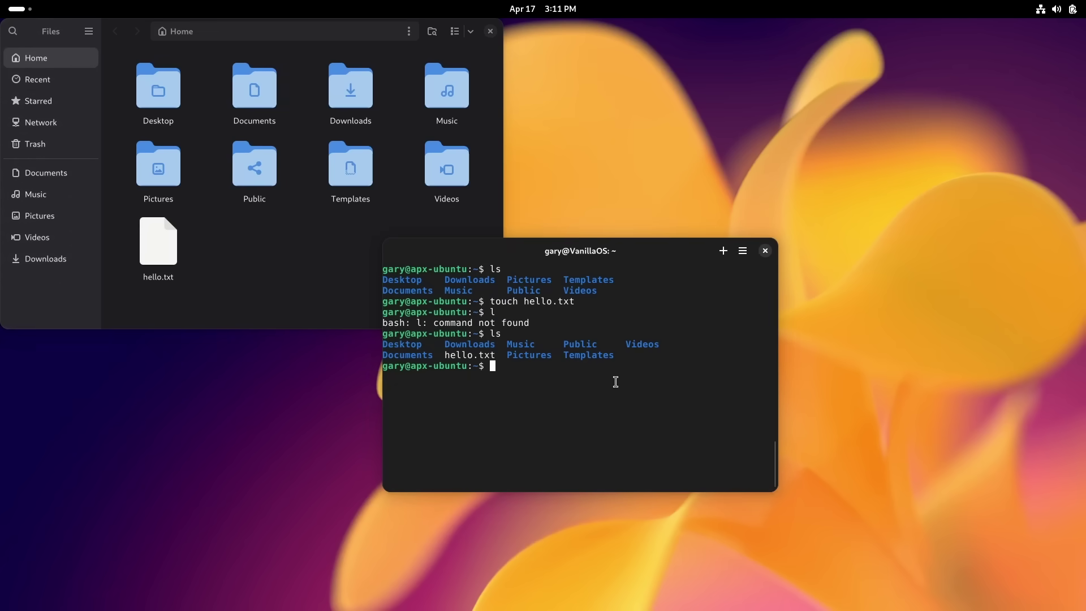
left_click(315, 287)
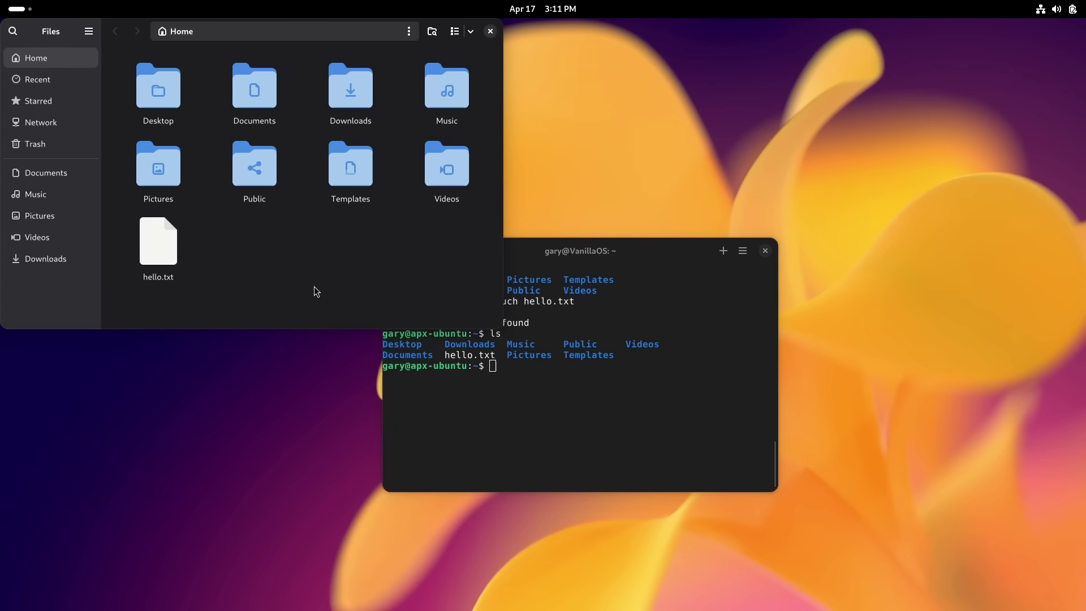